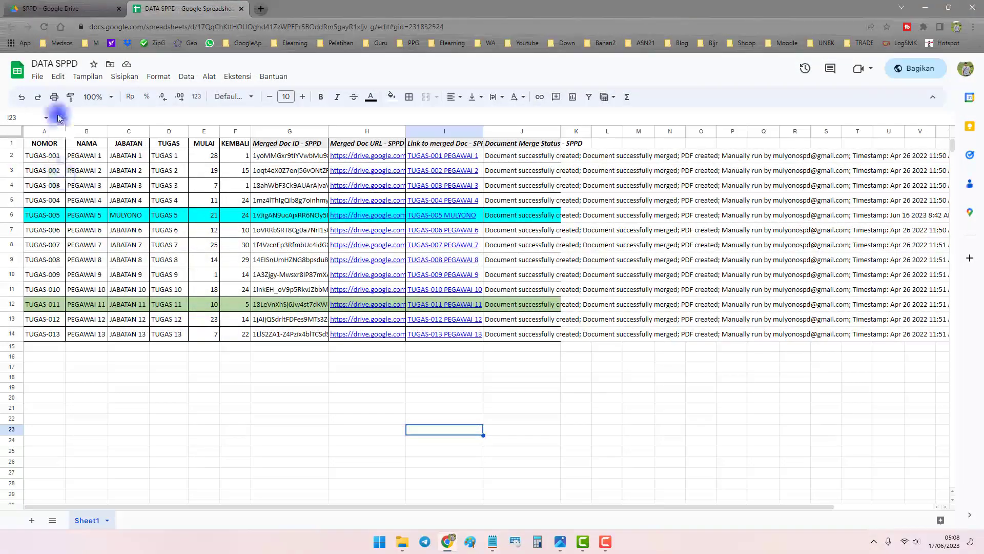
# Step: Review the SPPD template's placeholders and the employee records in A2:F14 of the DATA SPPD spreadsheet
pyautogui.click(49, 8)
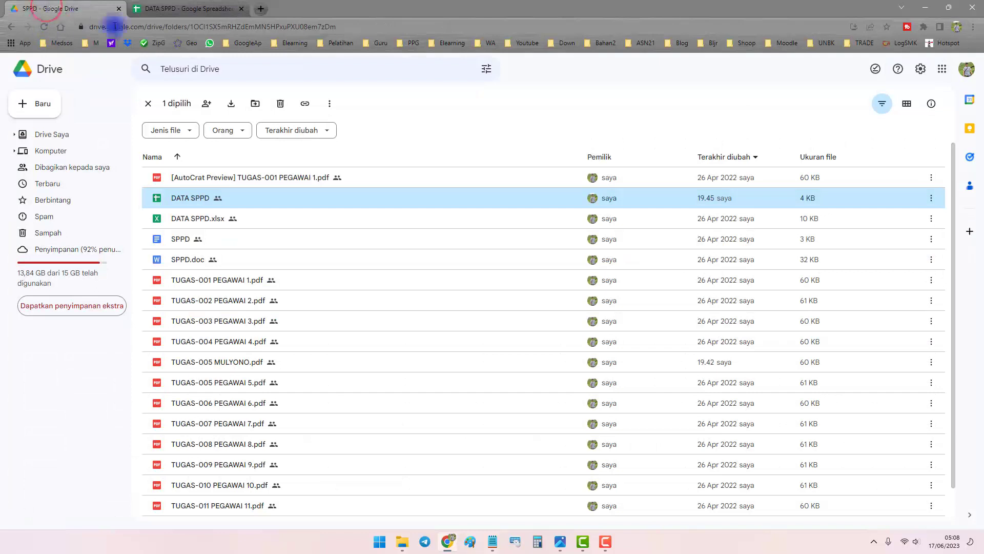
pyautogui.doubleClick(220, 240)
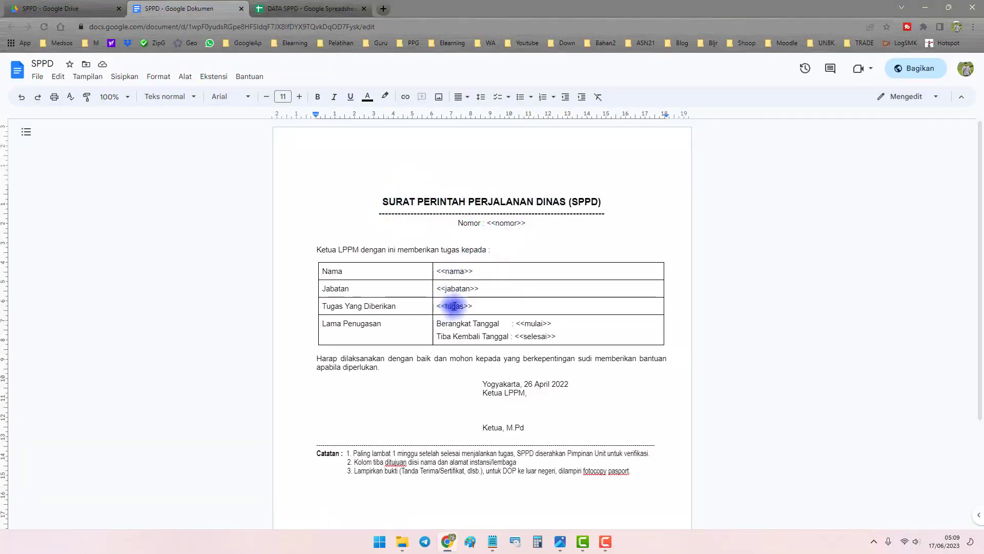
pyautogui.click(286, 8)
pyautogui.moveTo(53, 156); pyautogui.dragTo(238, 333)
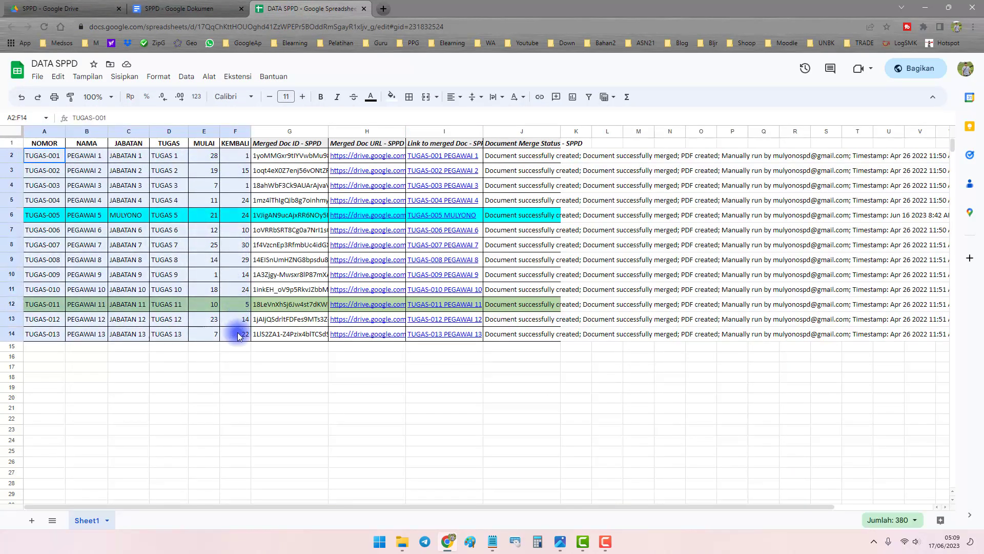
pyautogui.click(181, 15)
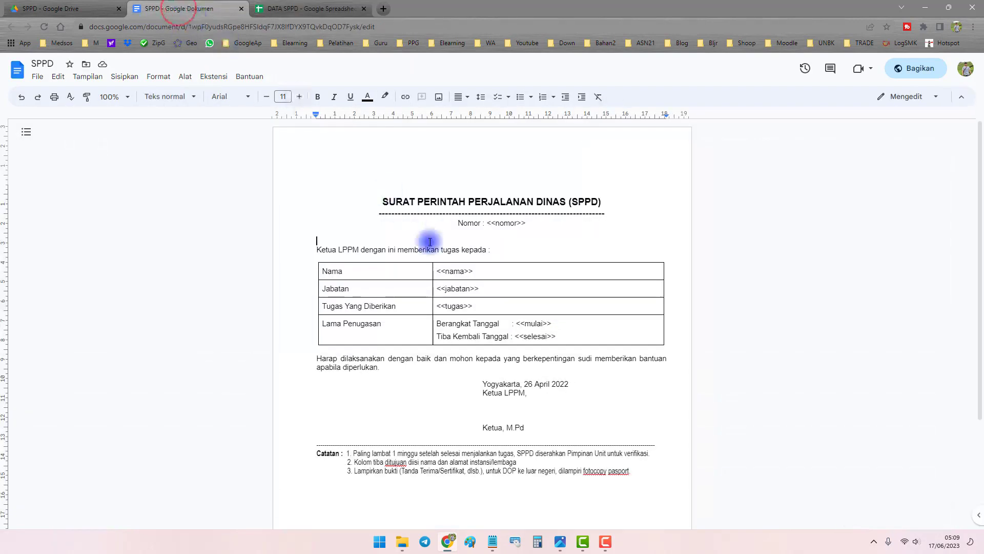
pyautogui.click(72, 9)
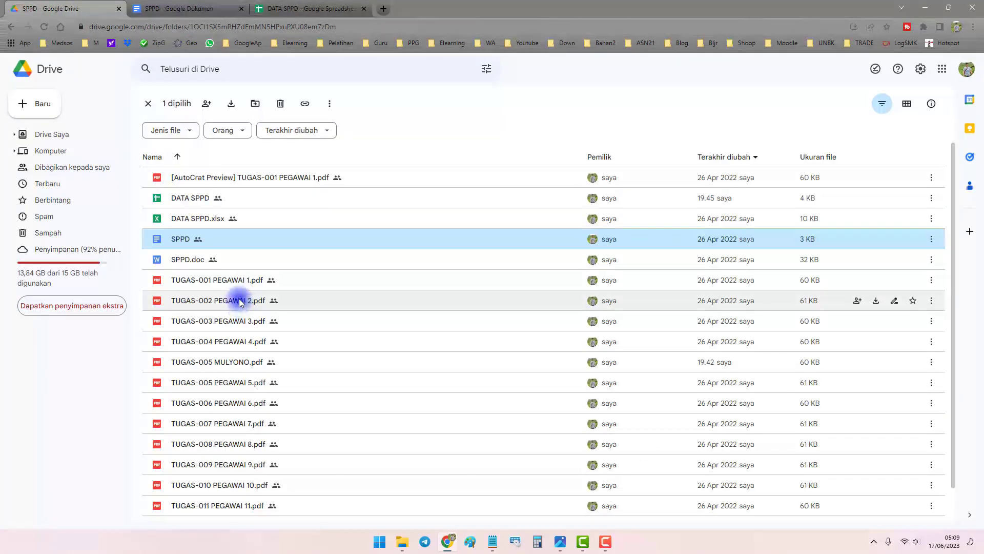
# Step: Open TUGAS-002 PEGAWAI 2.pdf from the Drive folder and check its merged letter number and task
pyautogui.click(246, 279)
pyautogui.scroll(-1, 256, 308)
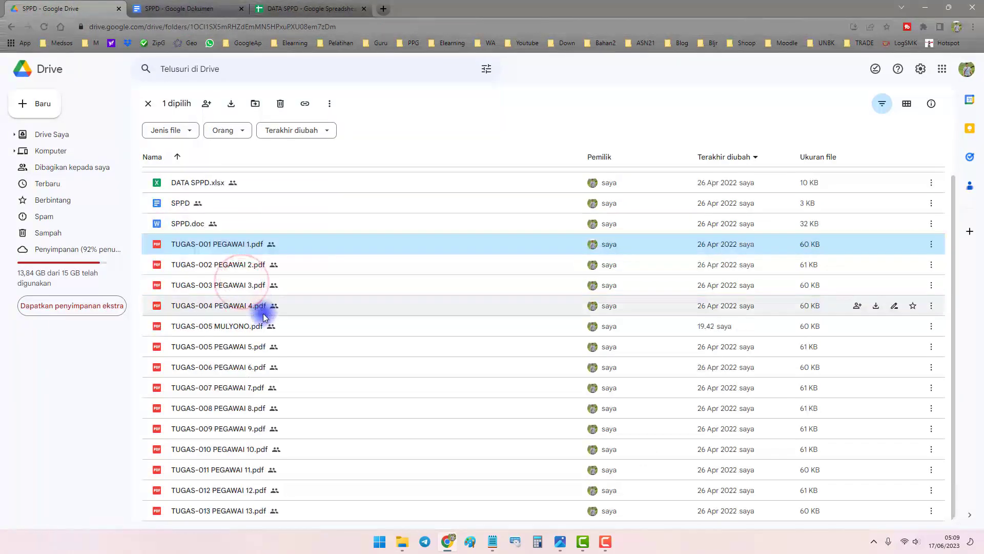
pyautogui.doubleClick(236, 267)
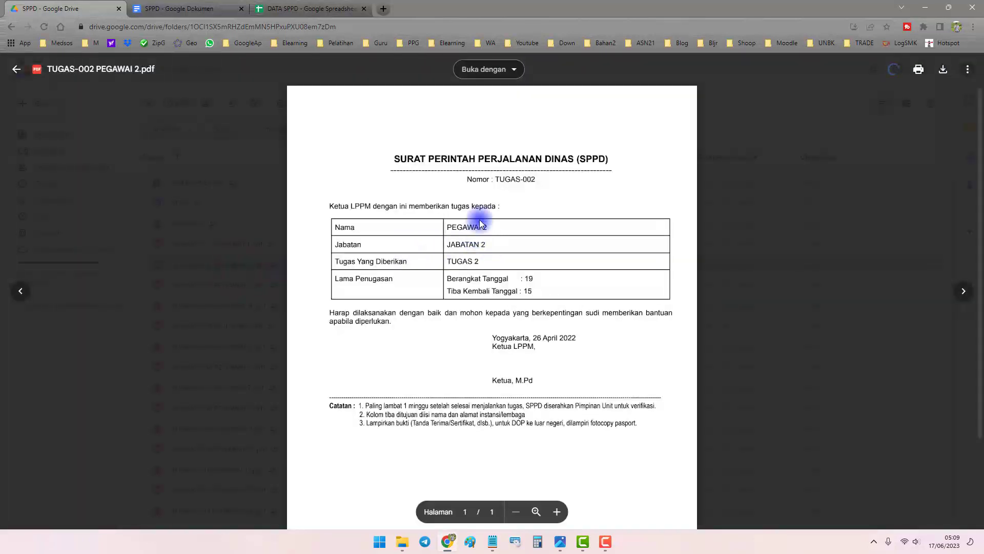
pyautogui.moveTo(493, 180); pyautogui.dragTo(535, 181)
pyautogui.moveTo(445, 260); pyautogui.dragTo(484, 266)
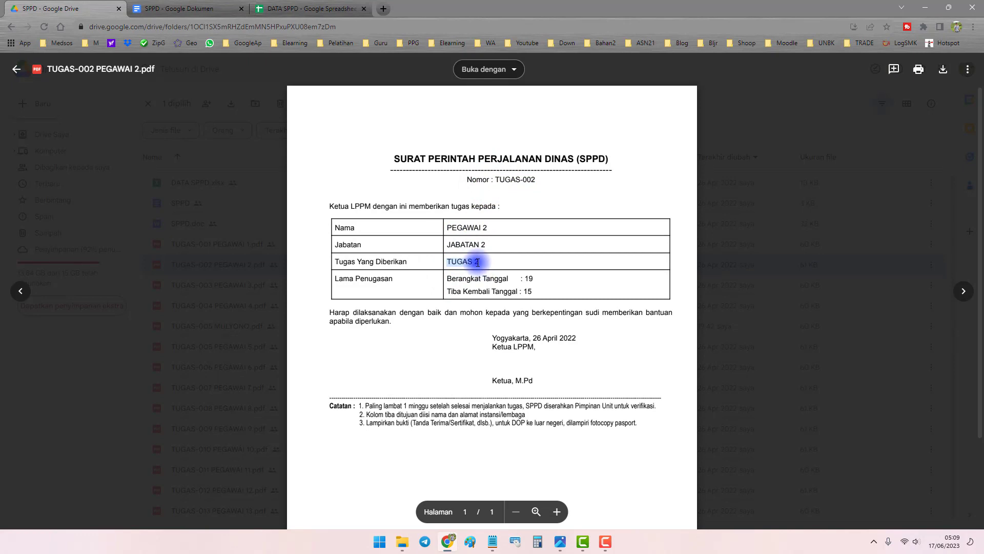
# Step: Compare the generated TUGAS-002 PDF with the DATA SPPD spreadsheet and the SPPD template
pyautogui.click(309, 9)
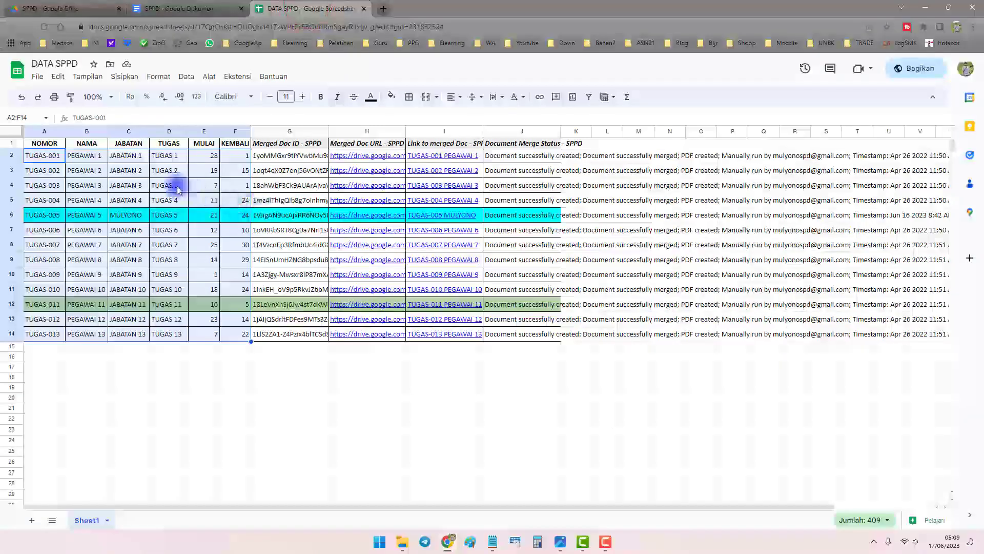
pyautogui.click(214, 8)
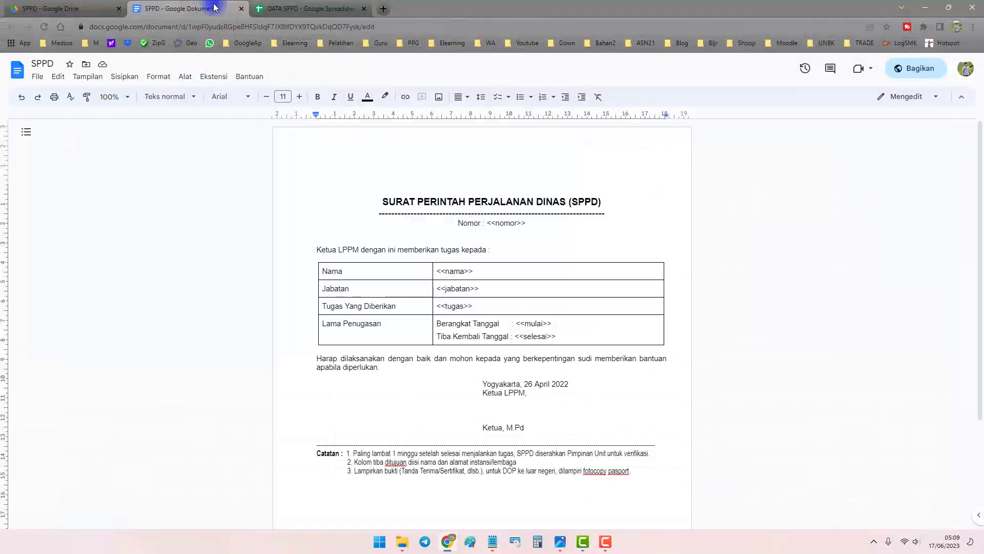
pyautogui.click(277, 10)
pyautogui.click(71, 9)
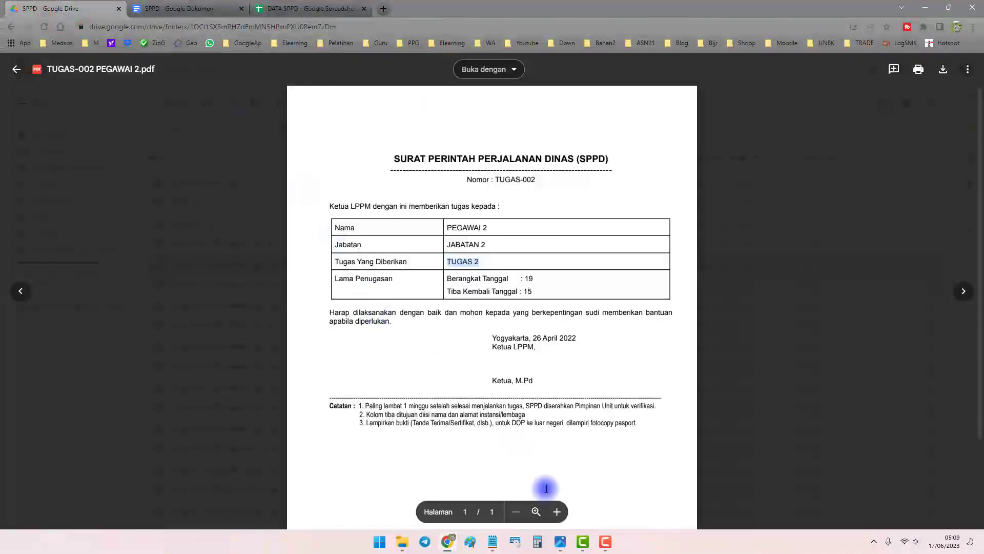
# Step: Close the PDF preview and the SPPD template document, returning to the DATA SPPD spreadsheet
pyautogui.click(561, 541)
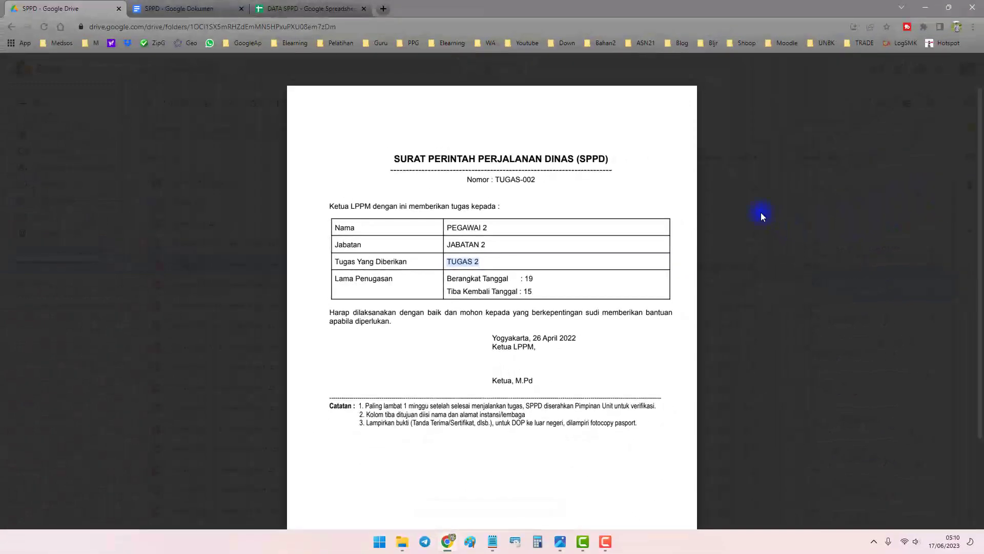
pyautogui.click(964, 168)
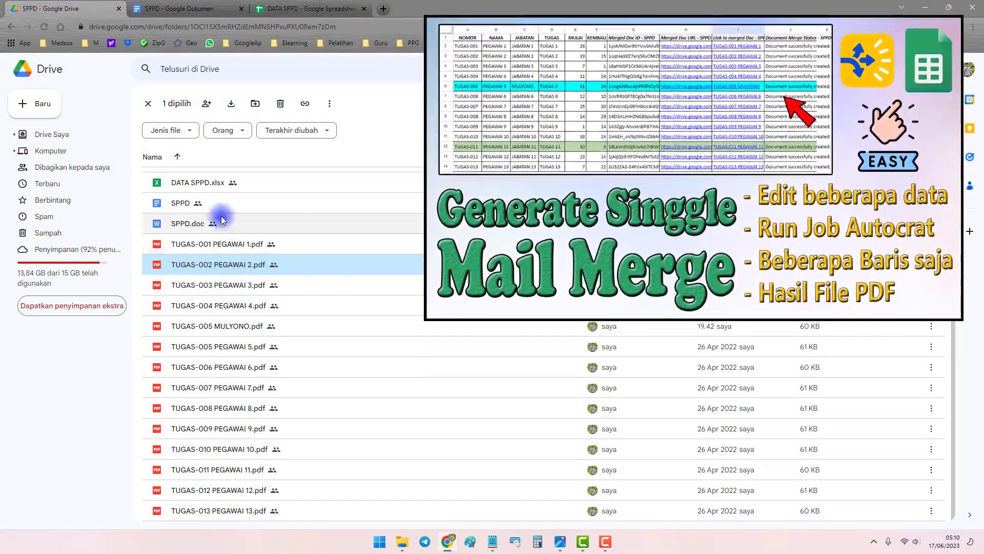
pyautogui.click(201, 8)
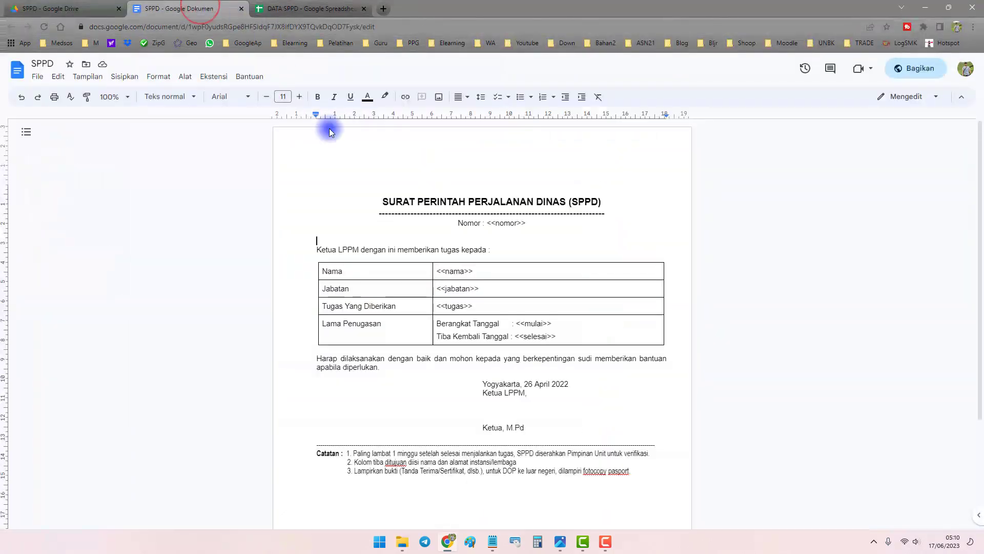
pyautogui.click(262, 10)
pyautogui.click(179, 15)
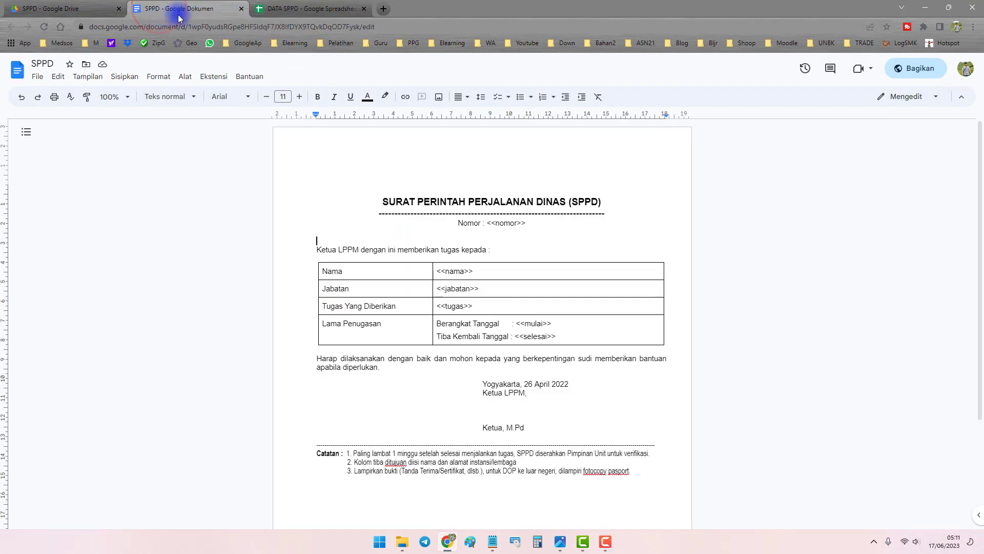
pyautogui.click(241, 9)
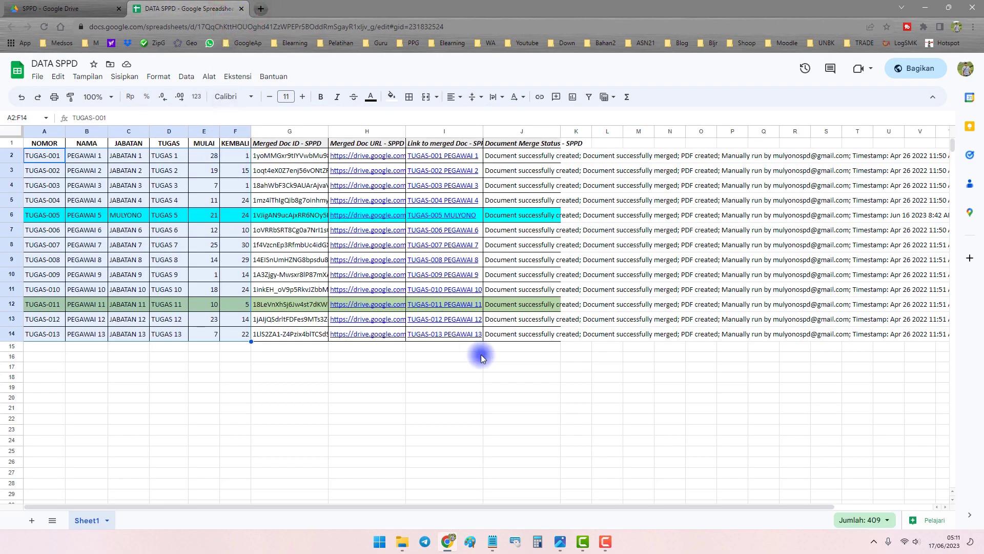
# Step: Examine the four merge columns G to J, from Merged Doc ID to Document Merge Status, and their entries in rows 2 to 14
pyautogui.click(423, 409)
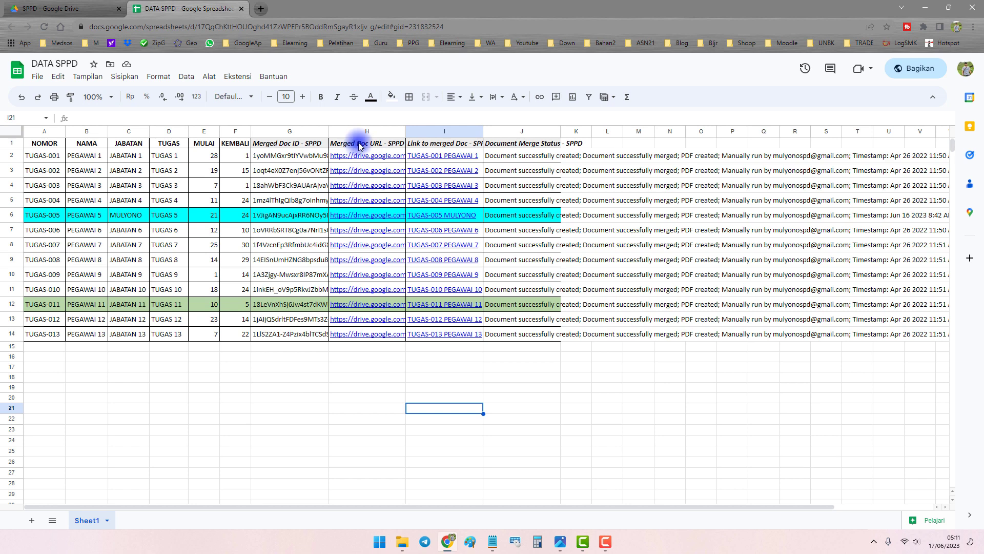
pyautogui.click(283, 131)
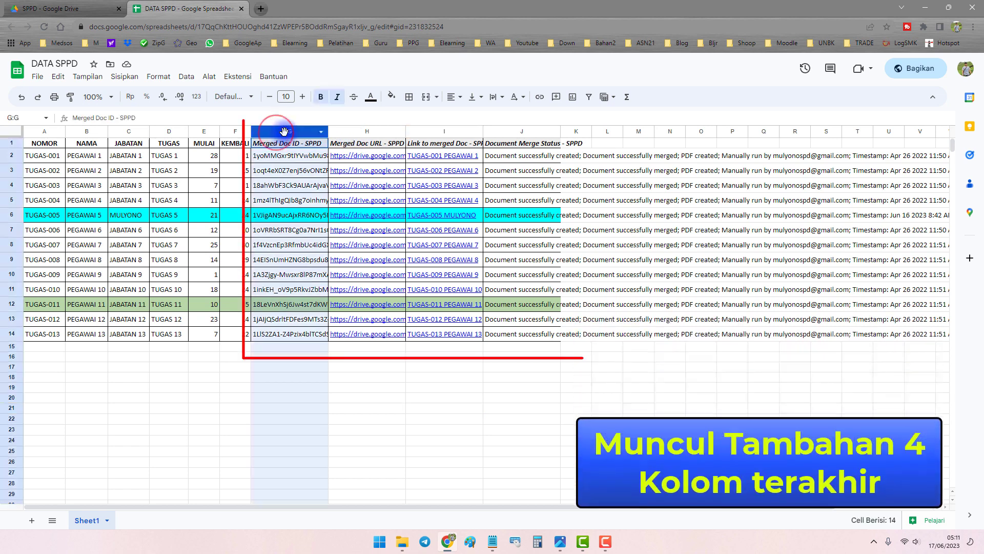
pyautogui.moveTo(283, 132); pyautogui.dragTo(515, 142)
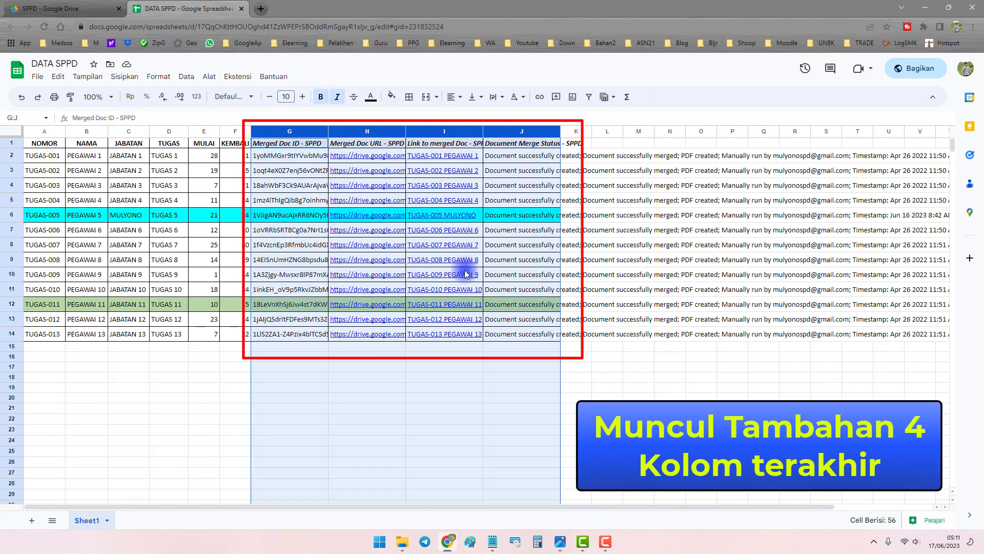
pyautogui.click(353, 246)
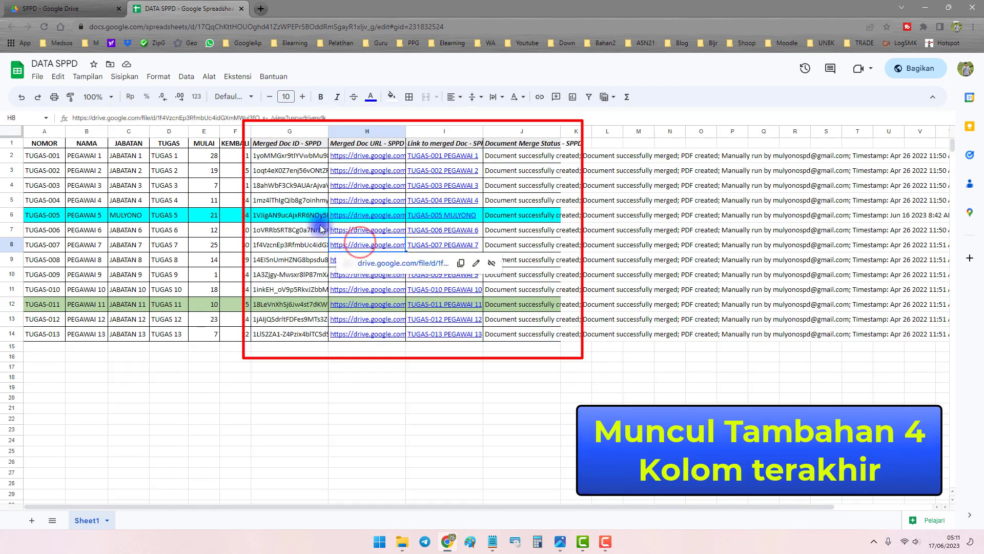
pyautogui.click(286, 149)
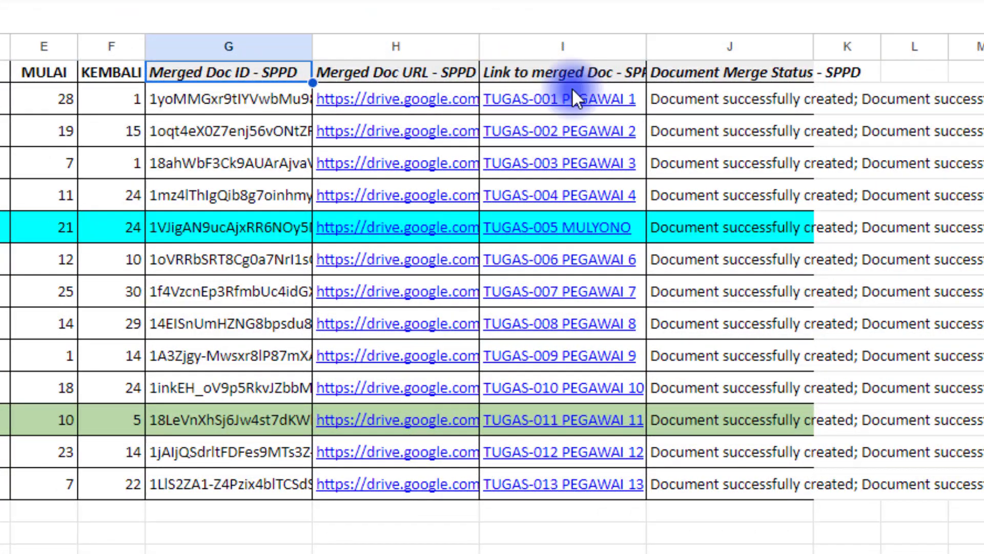
pyautogui.click(779, 76)
pyautogui.moveTo(249, 45); pyautogui.dragTo(782, 60)
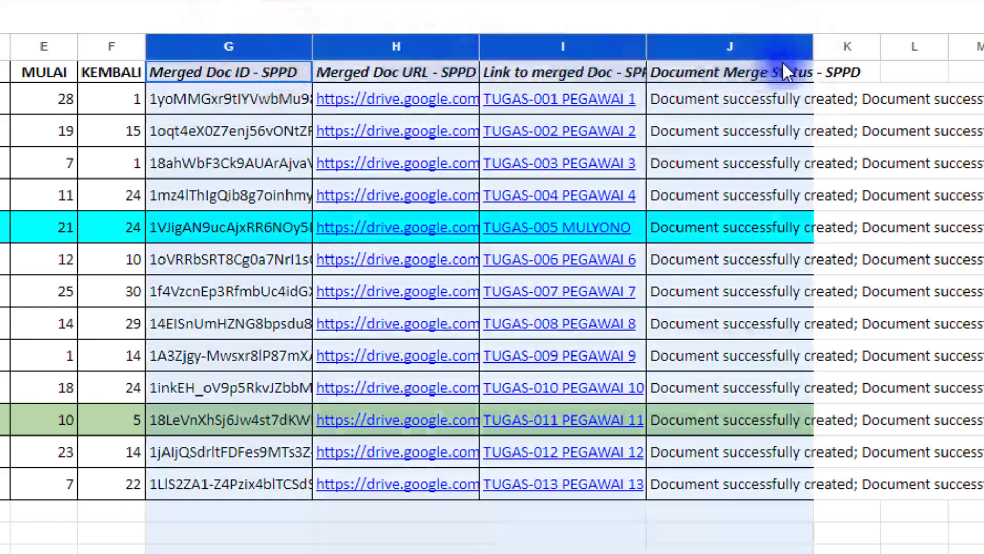
pyautogui.click(178, 100)
pyautogui.moveTo(736, 450); pyautogui.dragTo(740, 484)
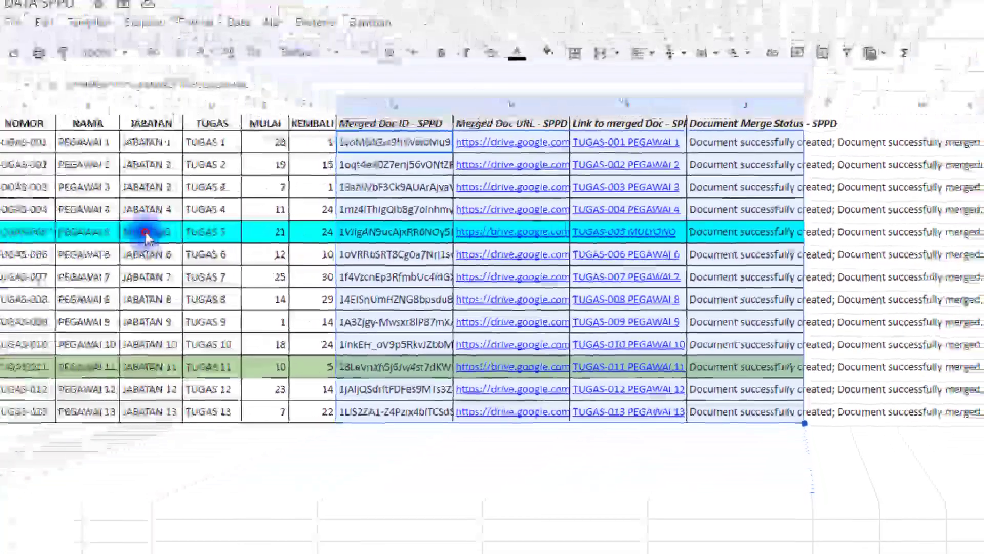
# Step: Replace the employee name of the TUGAS-005 record in cell B6 with the new employee's name
pyautogui.click(147, 233)
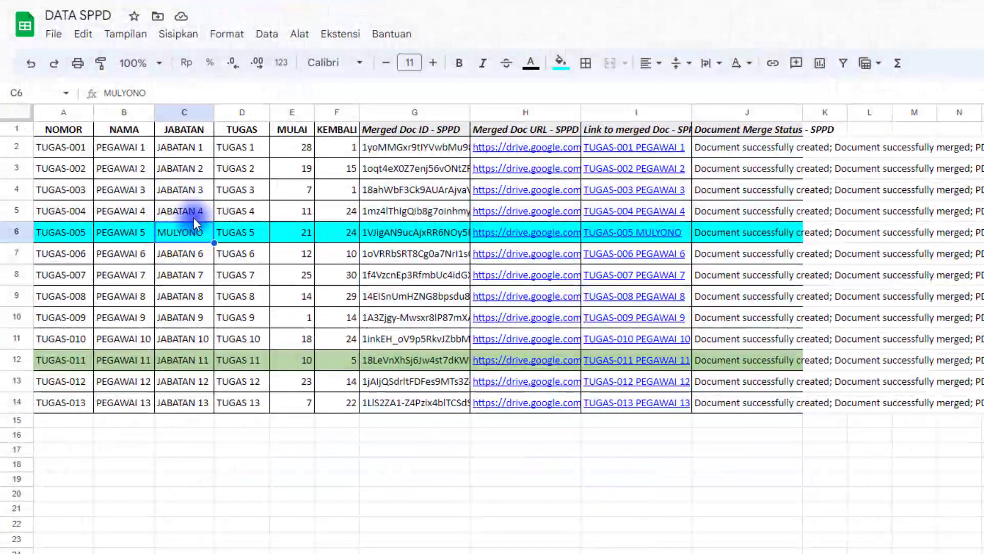
pyautogui.moveTo(58, 237); pyautogui.dragTo(170, 230)
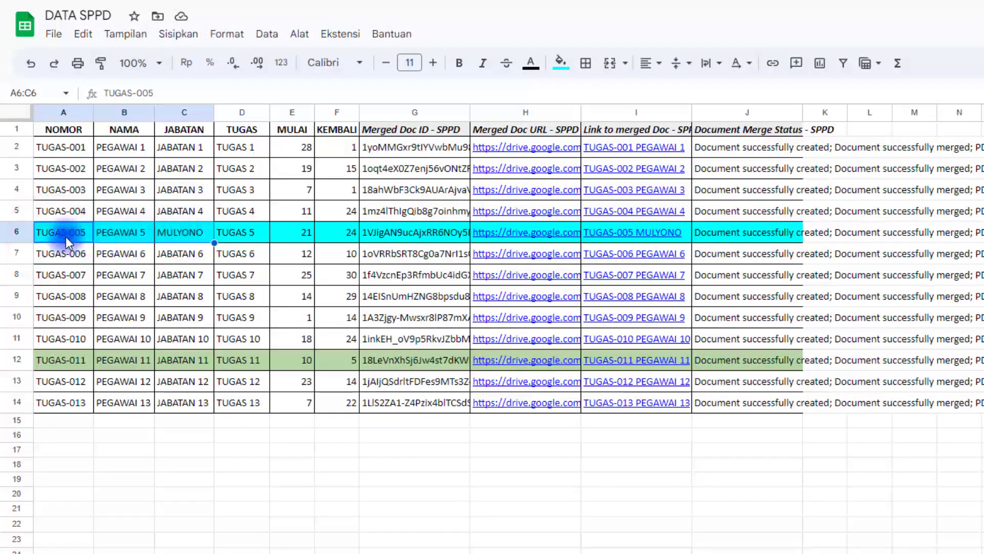
pyautogui.click(183, 232)
pyautogui.click(129, 237)
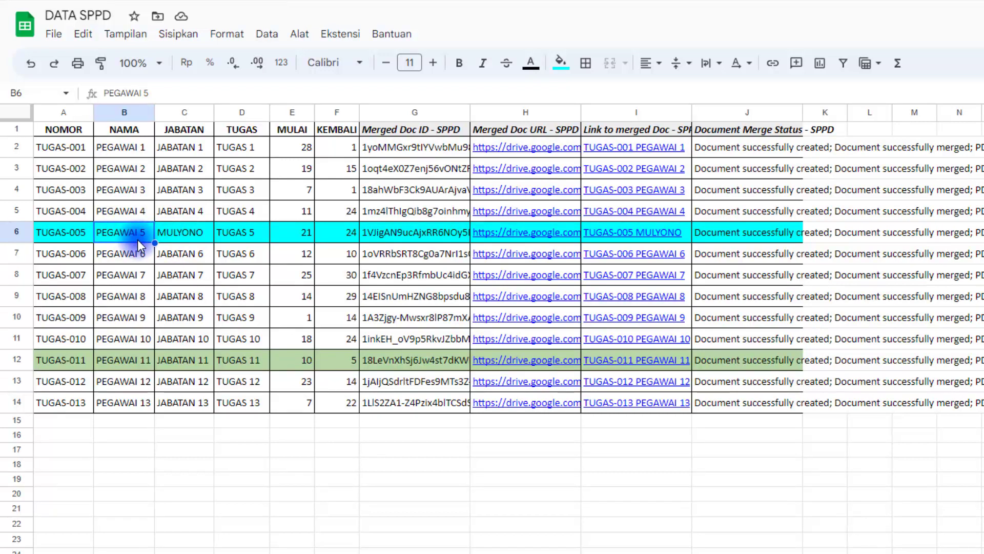
pyautogui.write('ANTON')
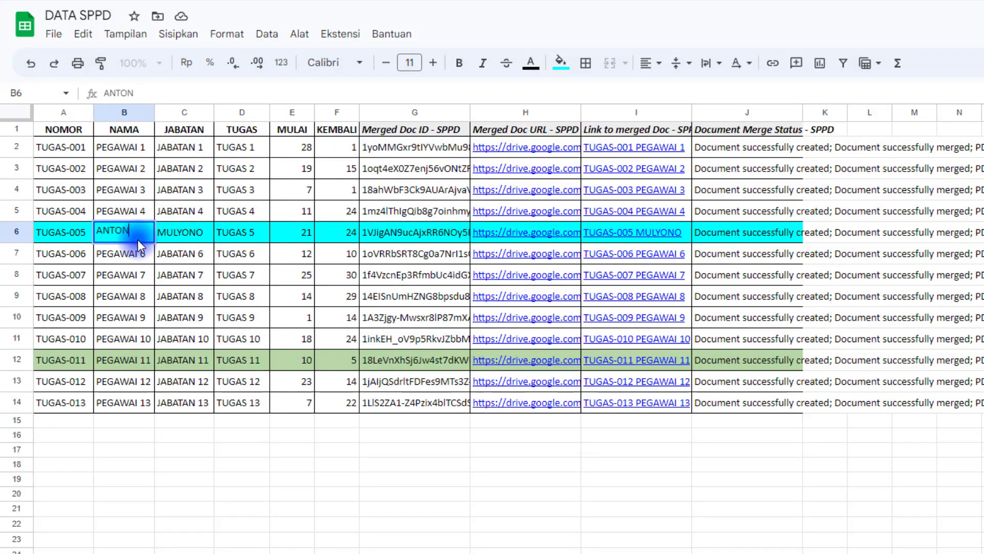
pyautogui.press('Return')
# Step: Set the JABATAN of the TUGAS-005 record in cell C6 to DIREKTUR
pyautogui.click(193, 233)
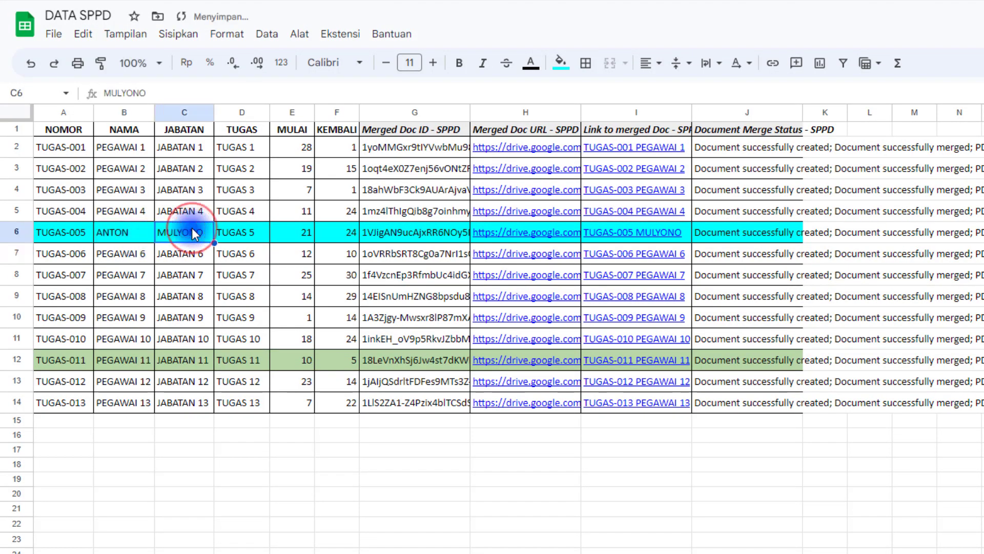
pyautogui.write('DIRE')
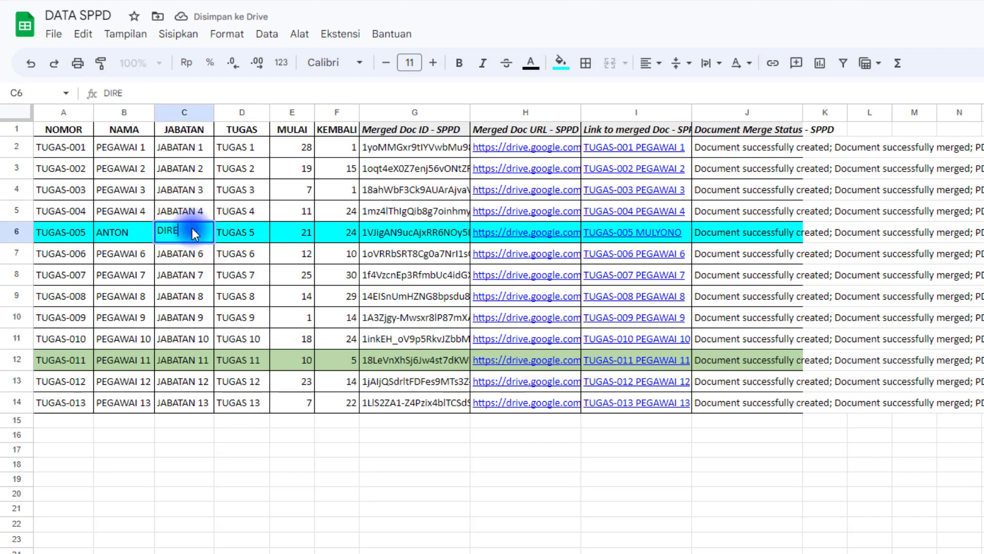
pyautogui.write('KTUR')
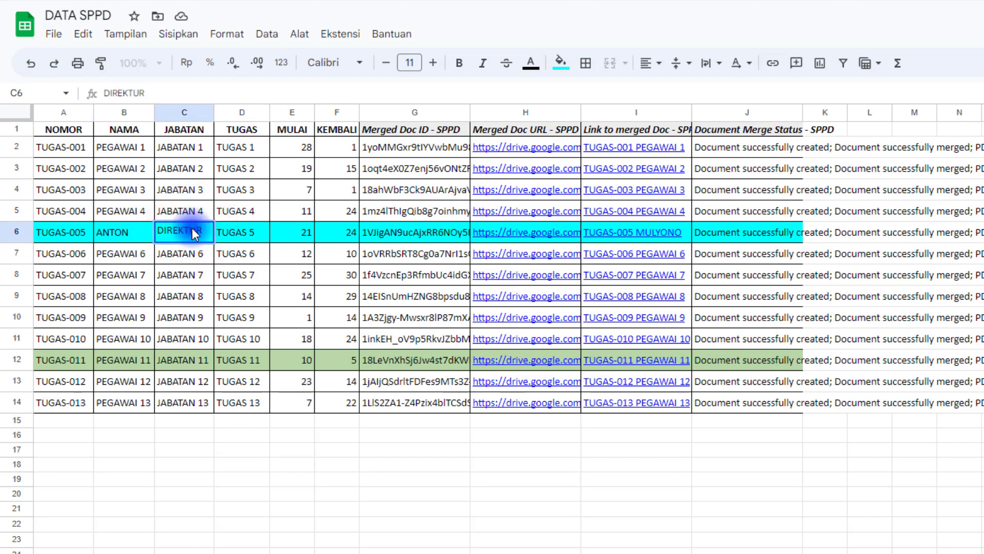
pyautogui.press('Return')
pyautogui.click(193, 234)
pyautogui.moveTo(135, 232); pyautogui.dragTo(171, 231)
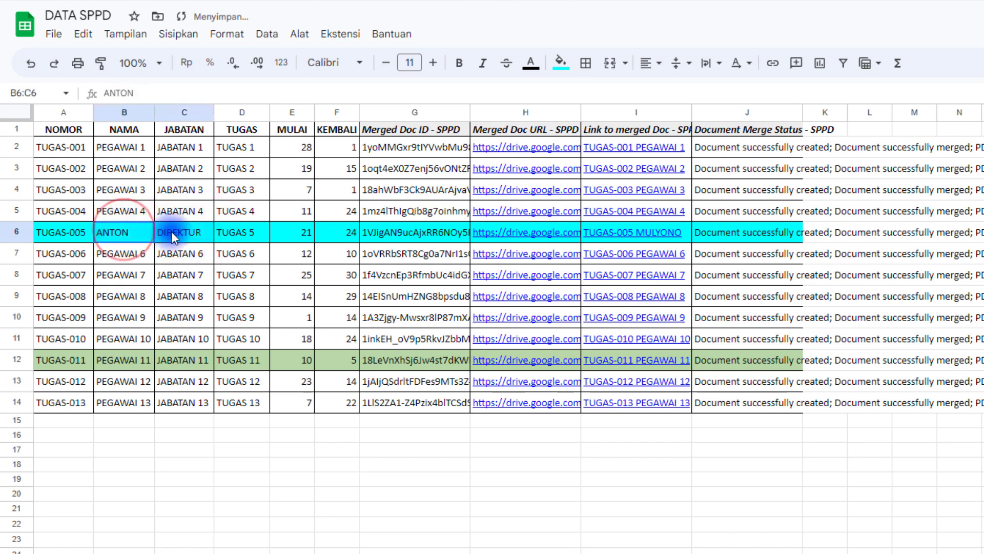
# Step: Replace the employee name of the TUGAS-008 record in cell B9 with the new employee's full name
pyautogui.click(121, 361)
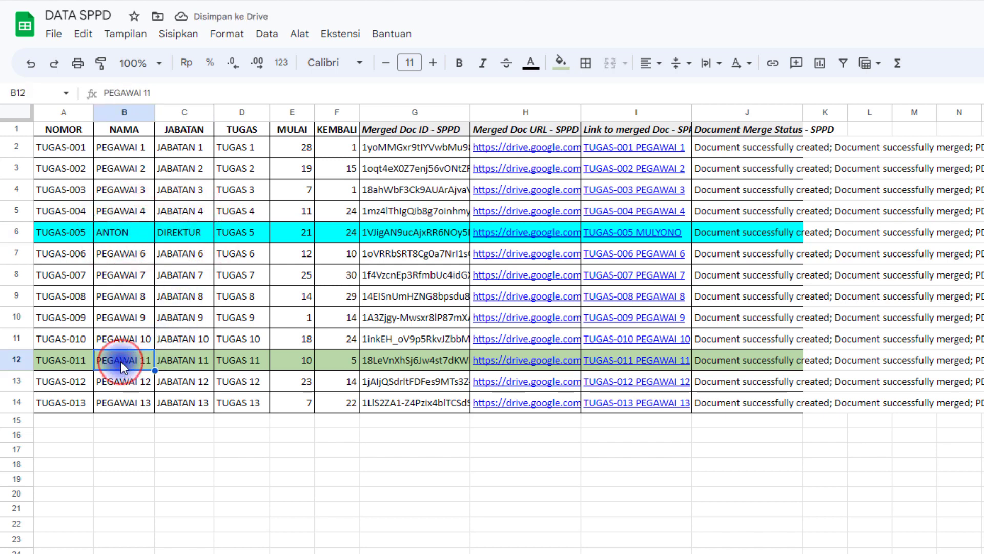
pyautogui.click(114, 297)
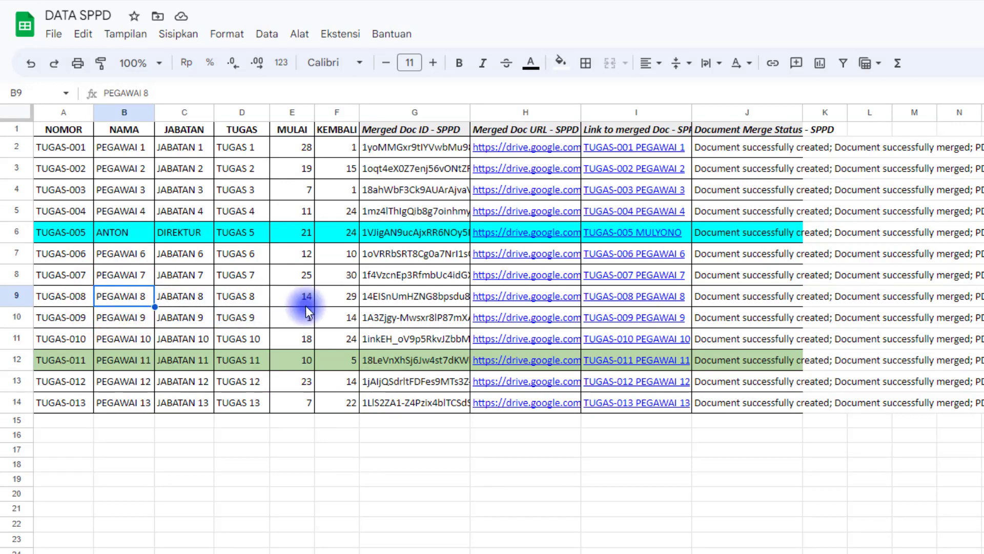
pyautogui.write('BUDI S')
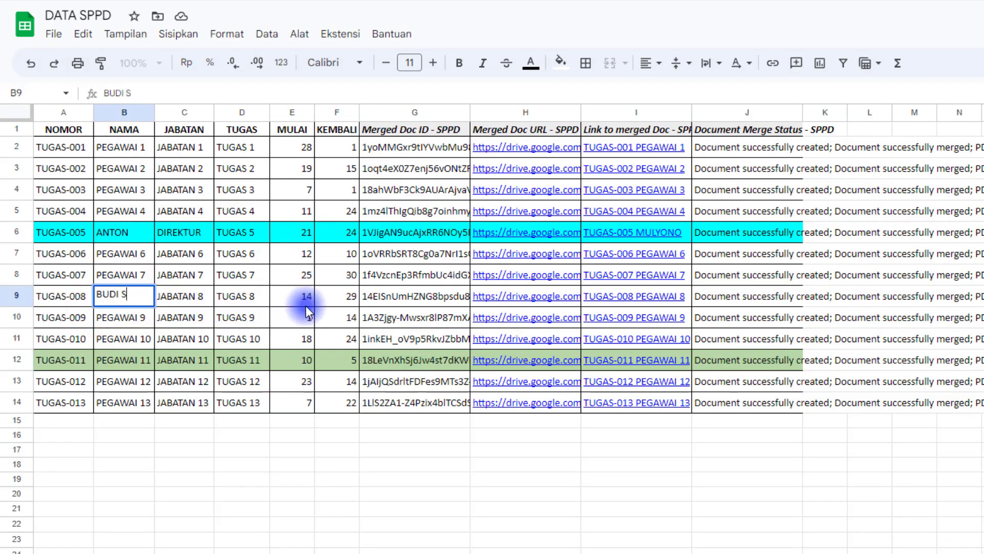
pyautogui.write('TOSO')
pyautogui.press('Return')
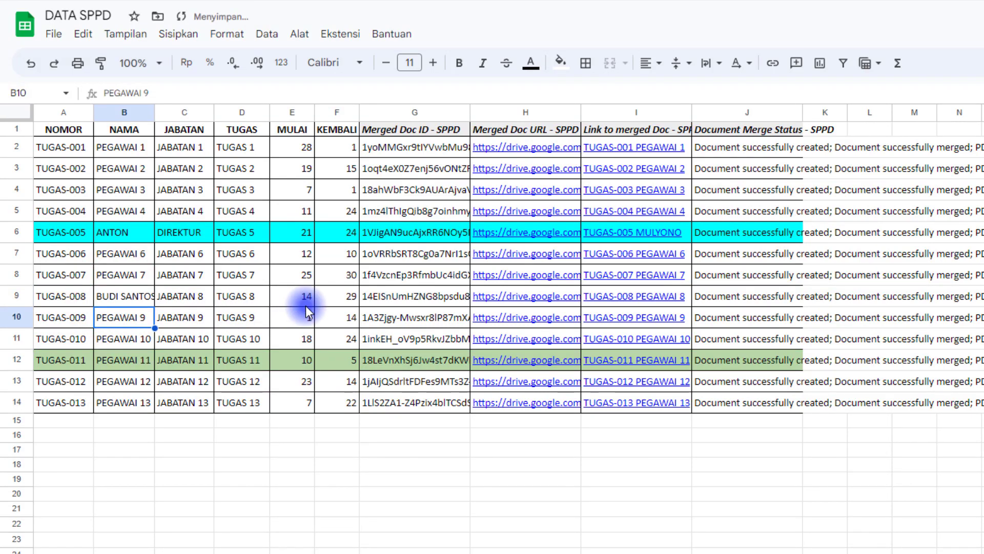
# Step: Set the JABATAN of the TUGAS-008 record in cell C9 to PEGAWAI LAPANGAN and widen columns B and C to fit their entries
pyautogui.press('Up')
pyautogui.press('Right')
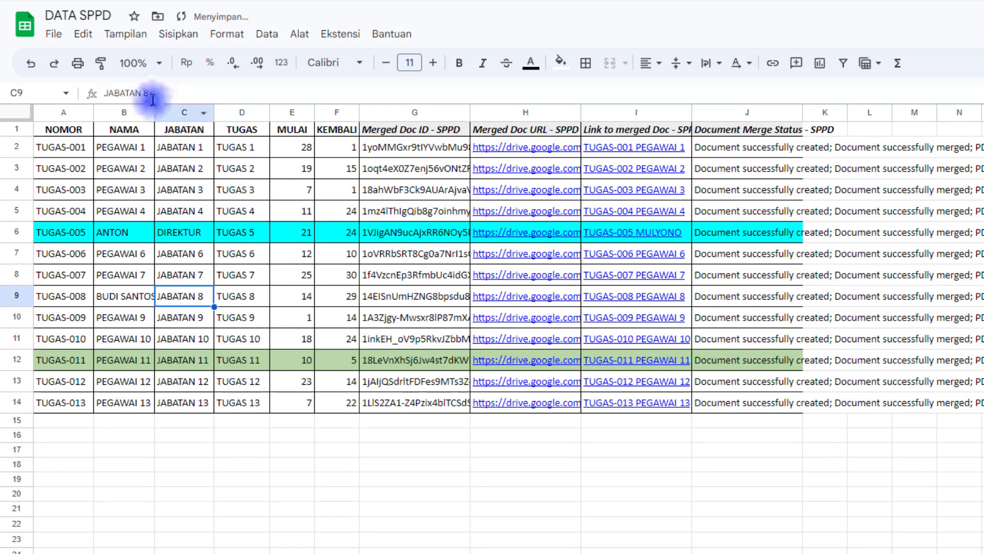
pyautogui.moveTo(153, 111); pyautogui.dragTo(194, 112)
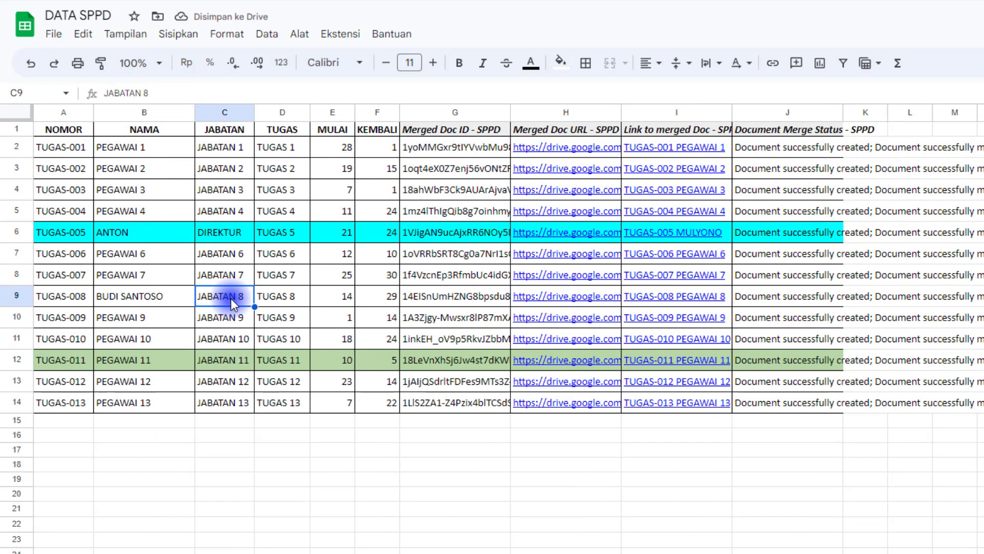
pyautogui.write('PEG')
pyautogui.write('AWAI LAINNYA')
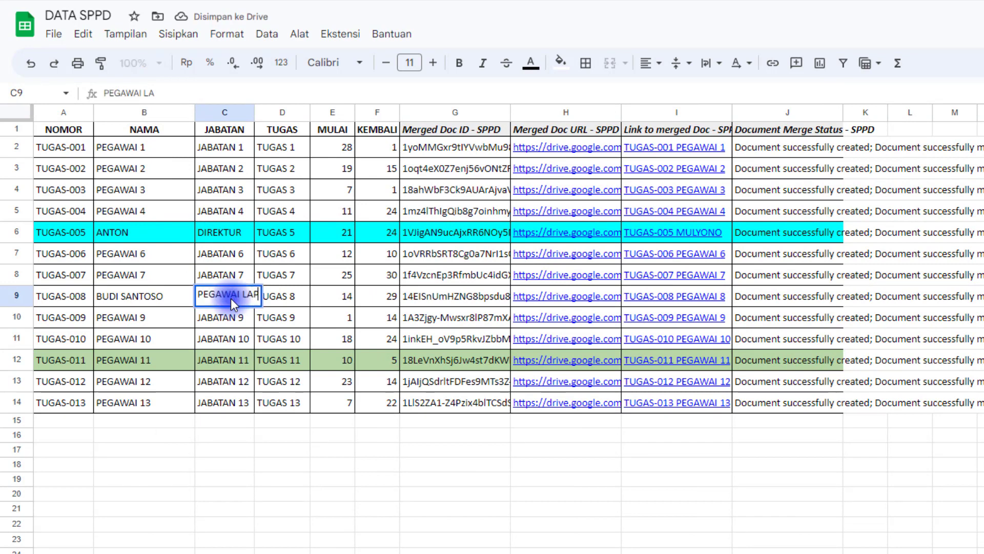
pyautogui.press('Return')
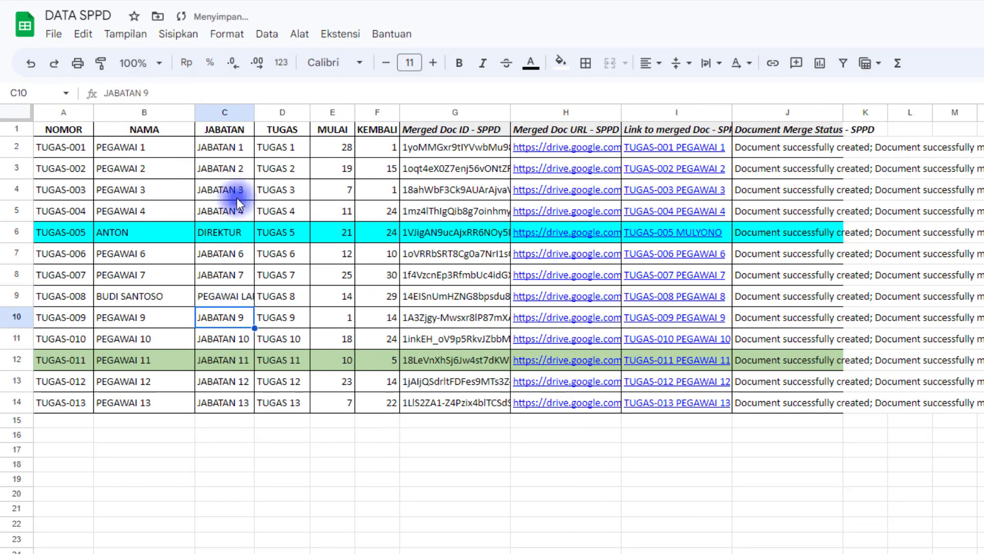
pyautogui.moveTo(254, 105); pyautogui.dragTo(329, 111)
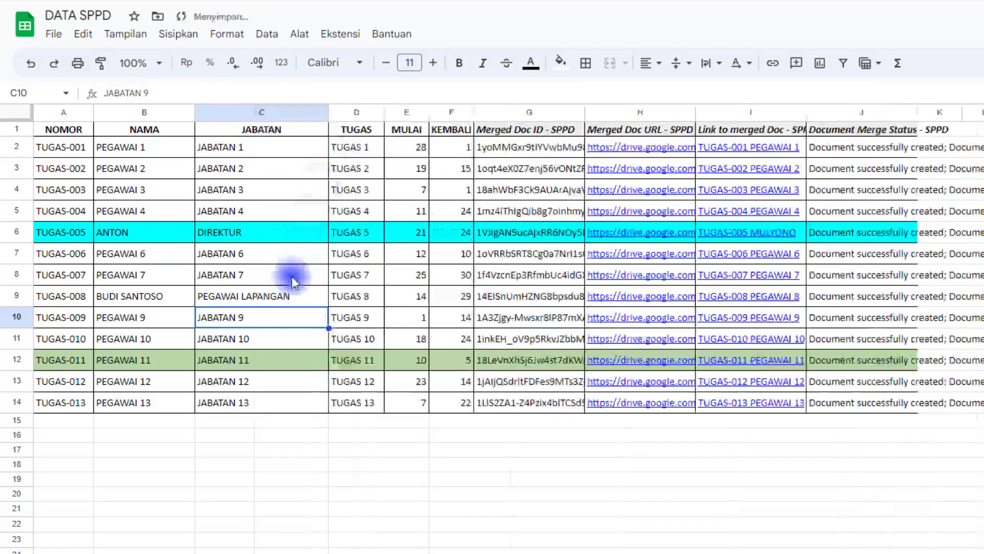
# Step: Give the edited name and JABATAN cells B6:C6 and B9:C9 a red fill with yellow text
pyautogui.moveTo(138, 296); pyautogui.dragTo(229, 295)
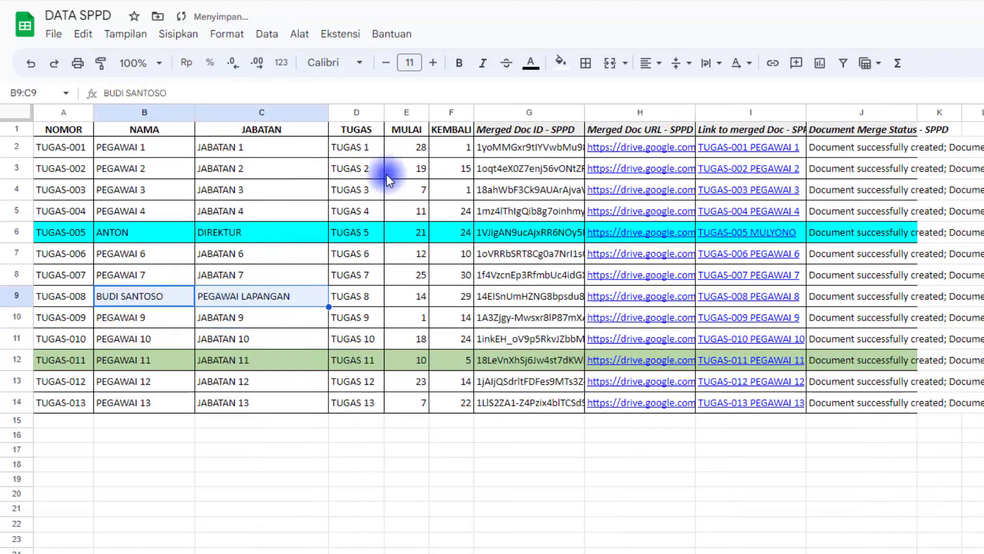
pyautogui.moveTo(163, 233); pyautogui.dragTo(252, 232)
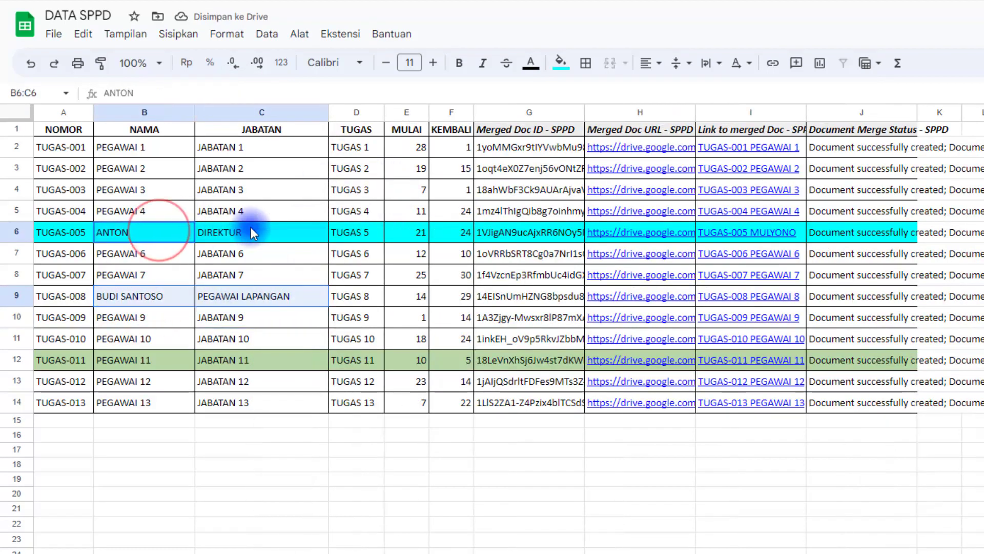
pyautogui.click(561, 62)
pyautogui.click(582, 130)
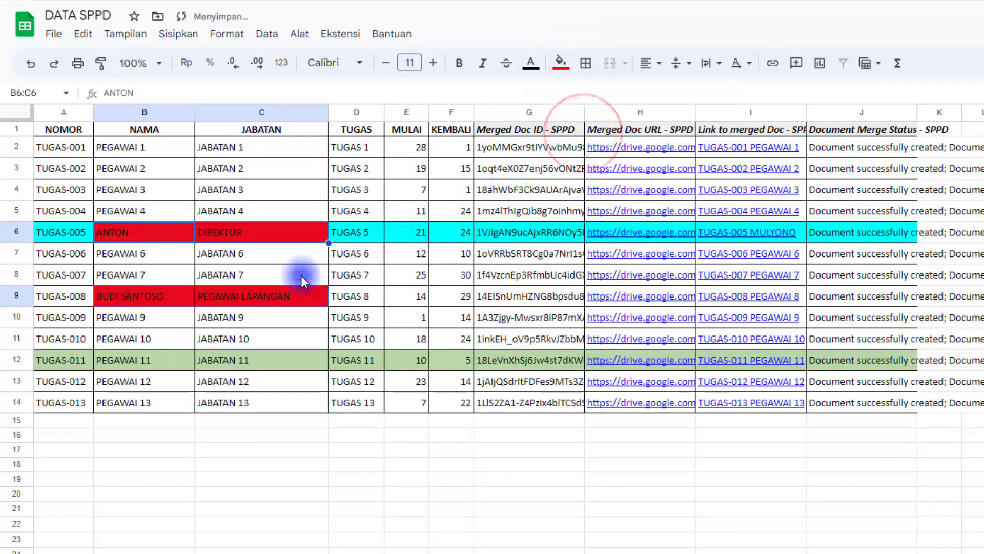
pyautogui.click(530, 63)
pyautogui.click(583, 131)
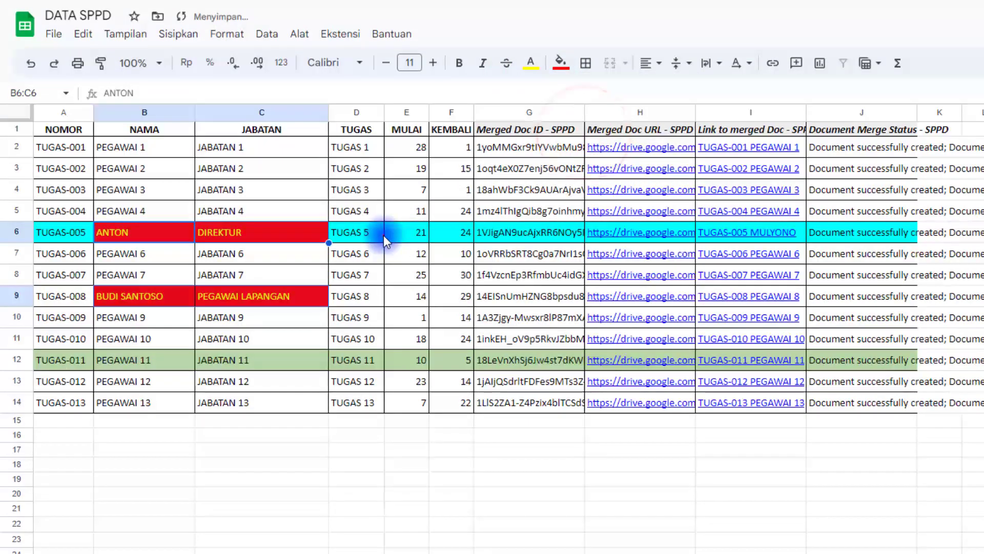
pyautogui.click(382, 233)
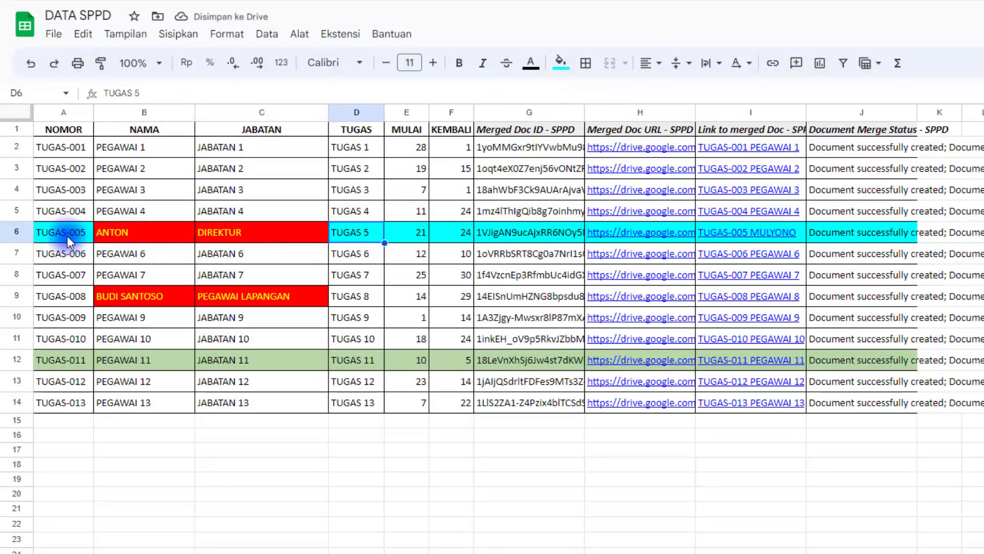
# Step: Review the edited TUGAS-005 and TUGAS-008 records and the merge entries in columns G to J
pyautogui.moveTo(57, 232); pyautogui.dragTo(288, 231)
pyautogui.moveTo(51, 301); pyautogui.dragTo(261, 299)
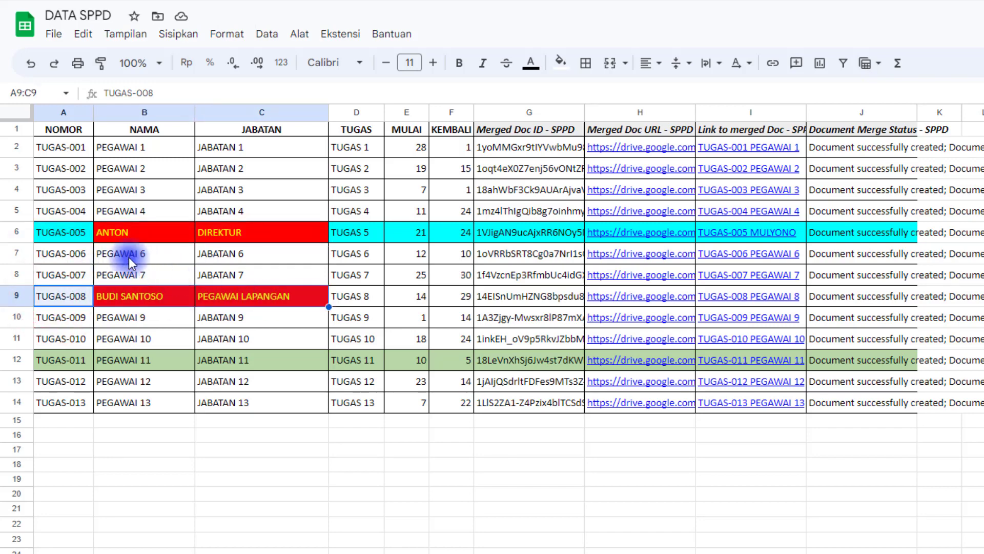
pyautogui.moveTo(68, 236); pyautogui.dragTo(229, 234)
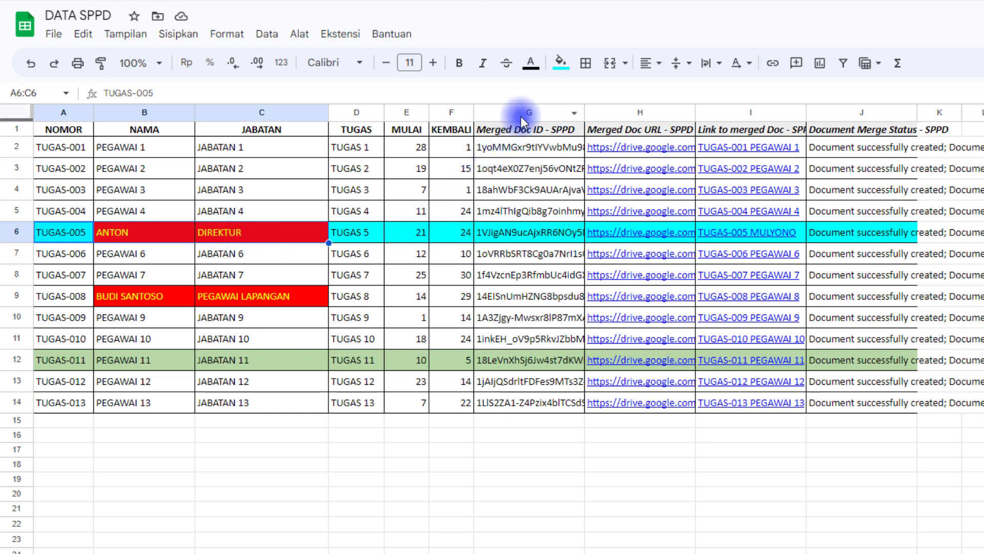
pyautogui.moveTo(525, 112); pyautogui.dragTo(870, 111)
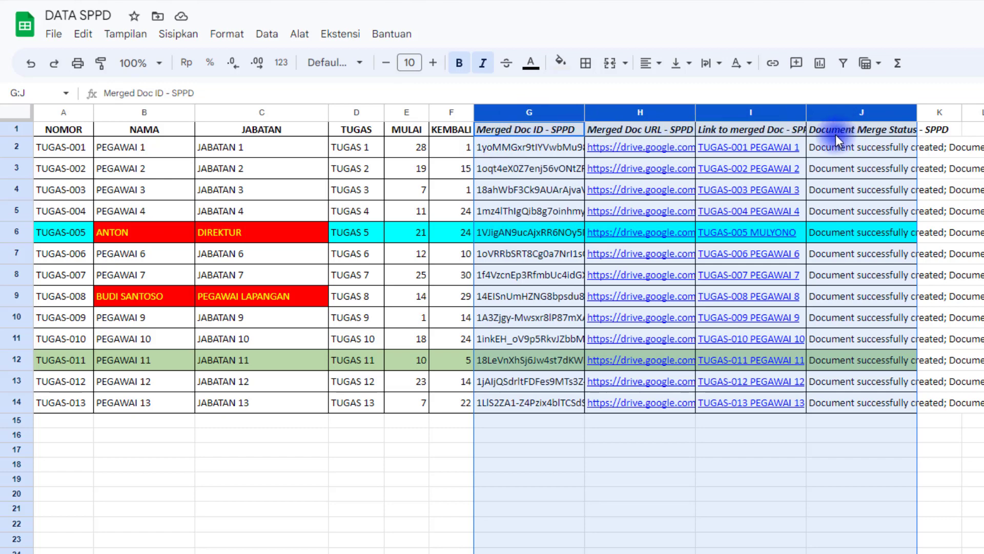
pyautogui.moveTo(531, 149); pyautogui.dragTo(857, 405)
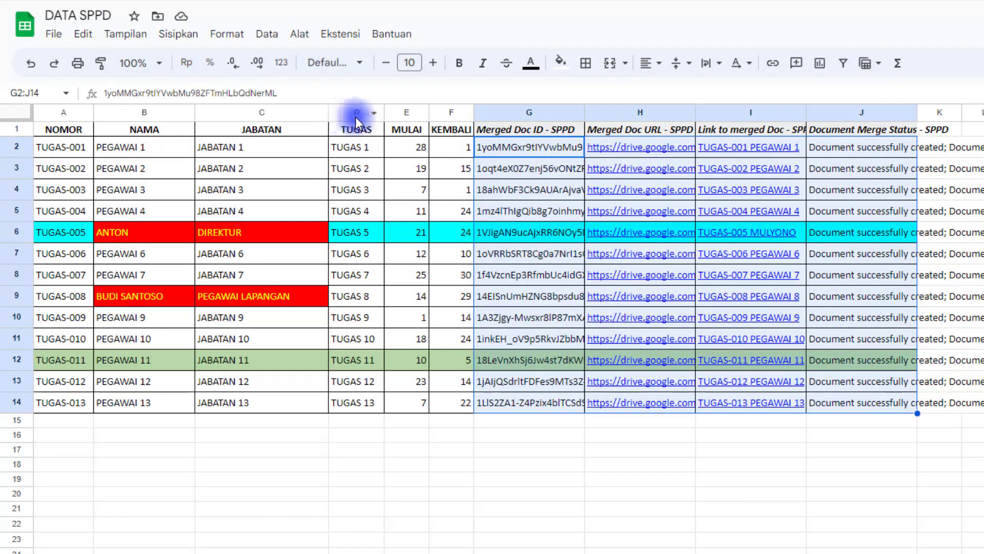
# Step: Open Autocrat and examine the existing SPPD job in its job list
pyautogui.click(334, 33)
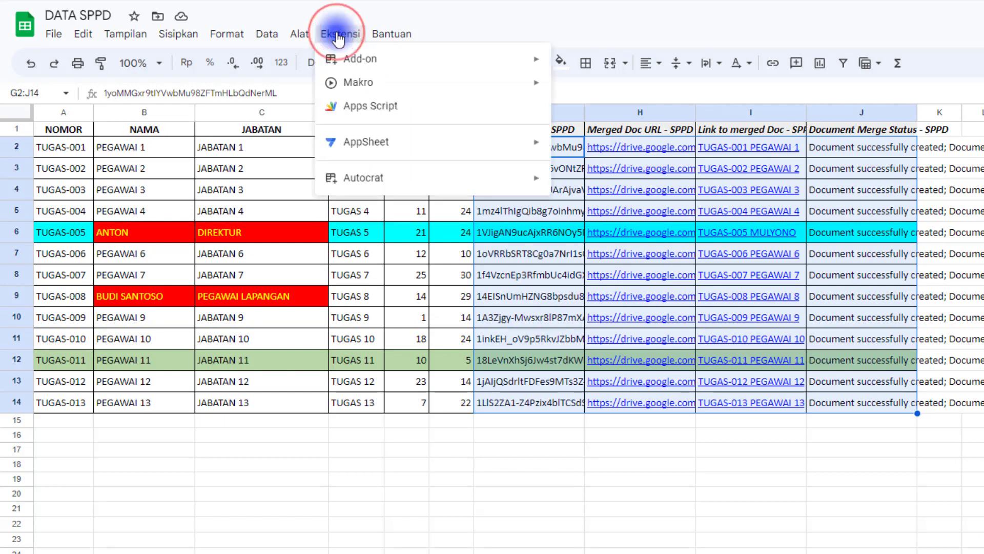
pyautogui.moveTo(391, 180)
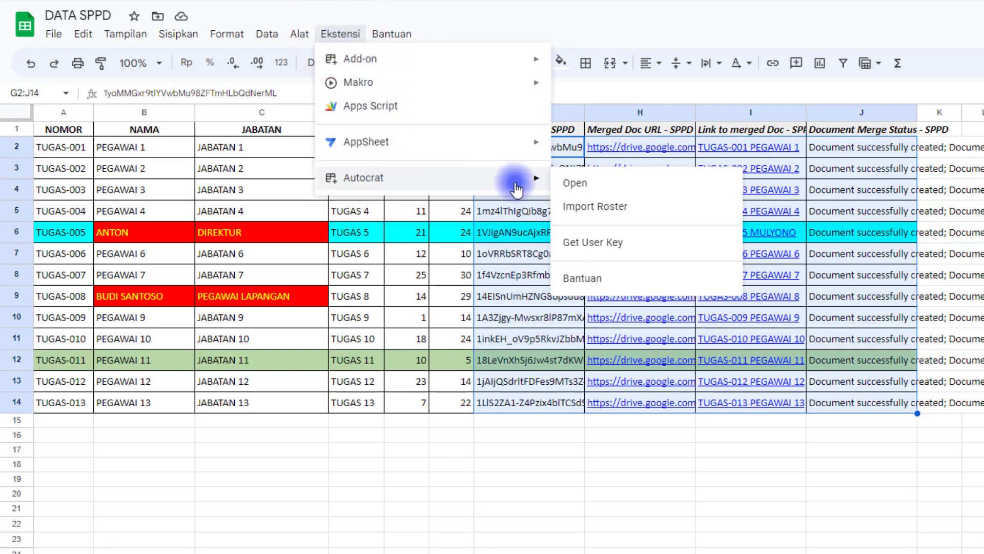
pyautogui.click(577, 183)
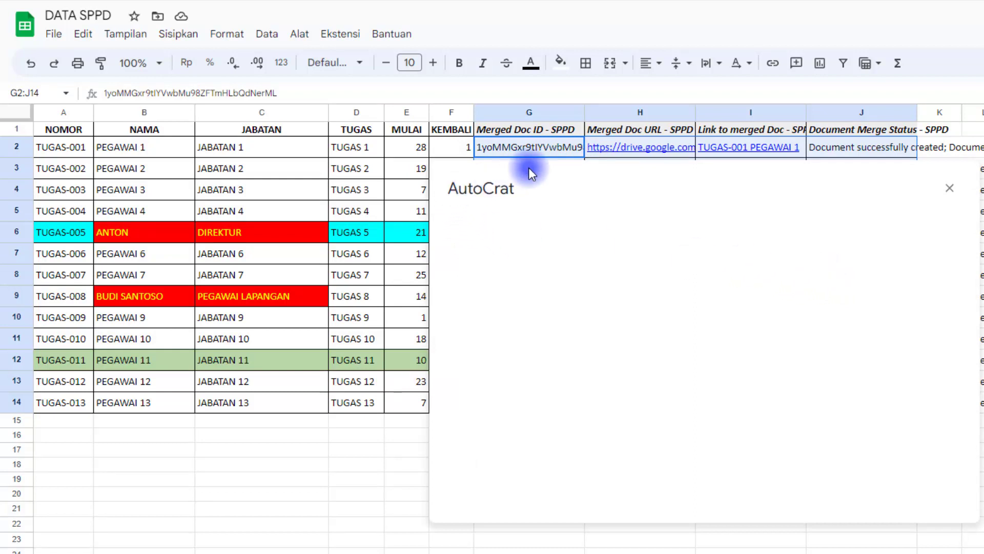
pyautogui.doubleClick(528, 167)
pyautogui.click(684, 214)
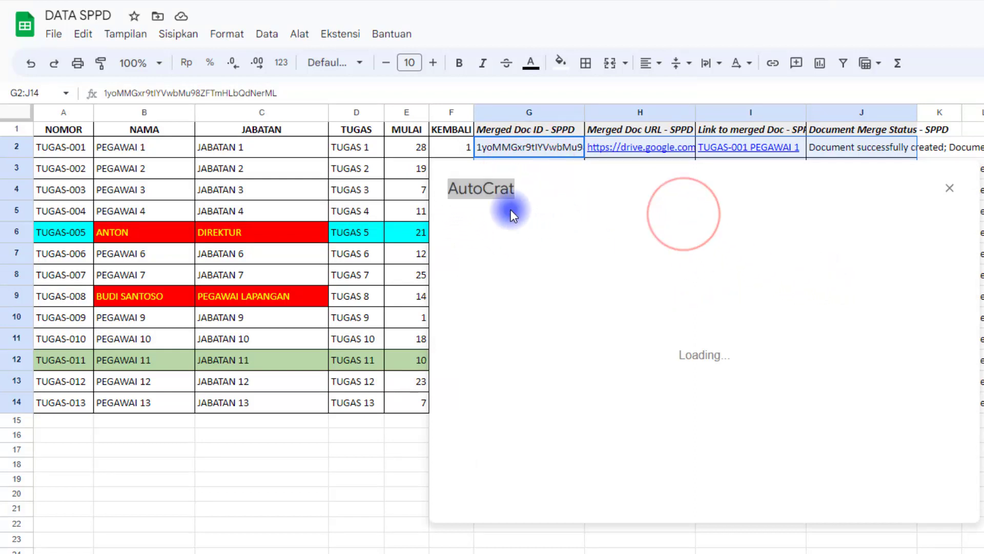
pyautogui.click(549, 203)
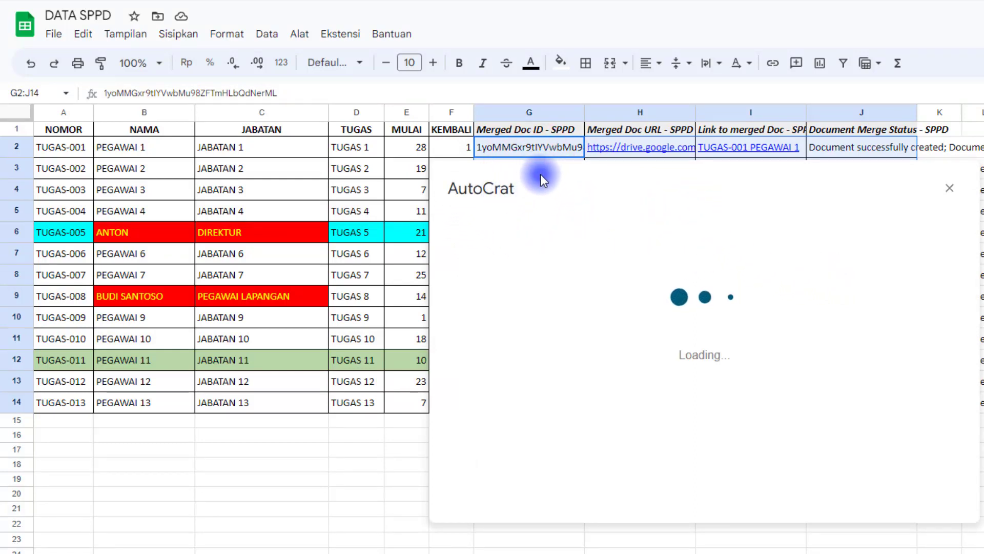
pyautogui.click(596, 167)
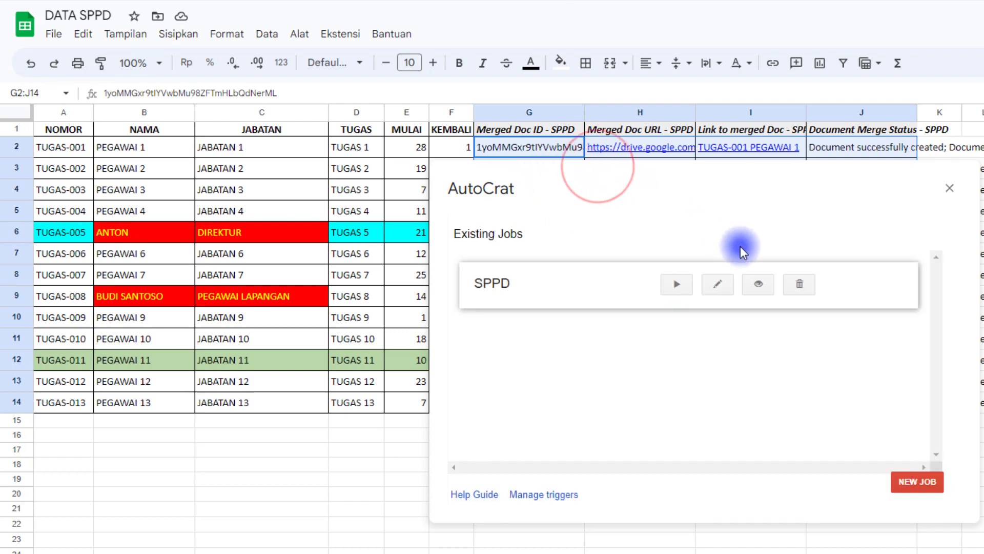
pyautogui.click(712, 173)
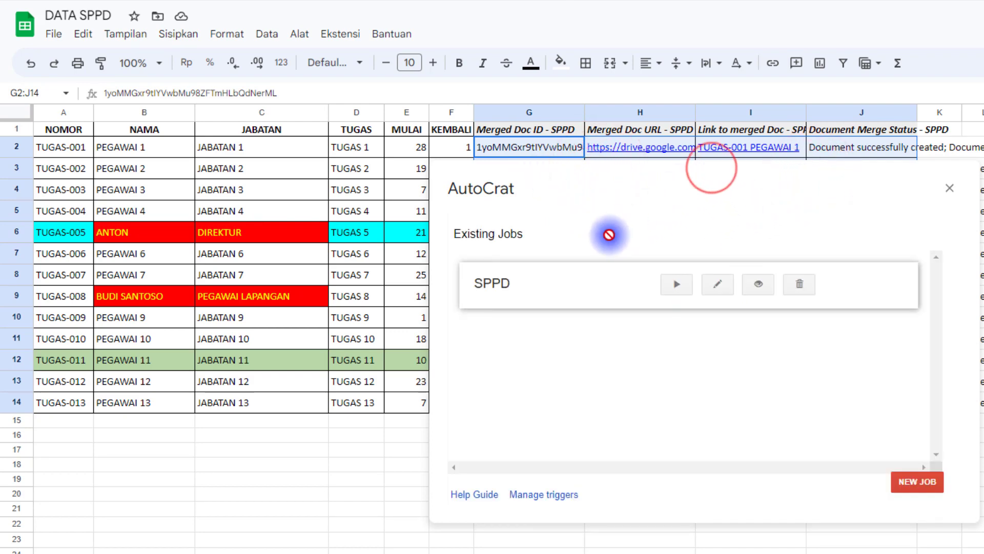
pyautogui.click(678, 286)
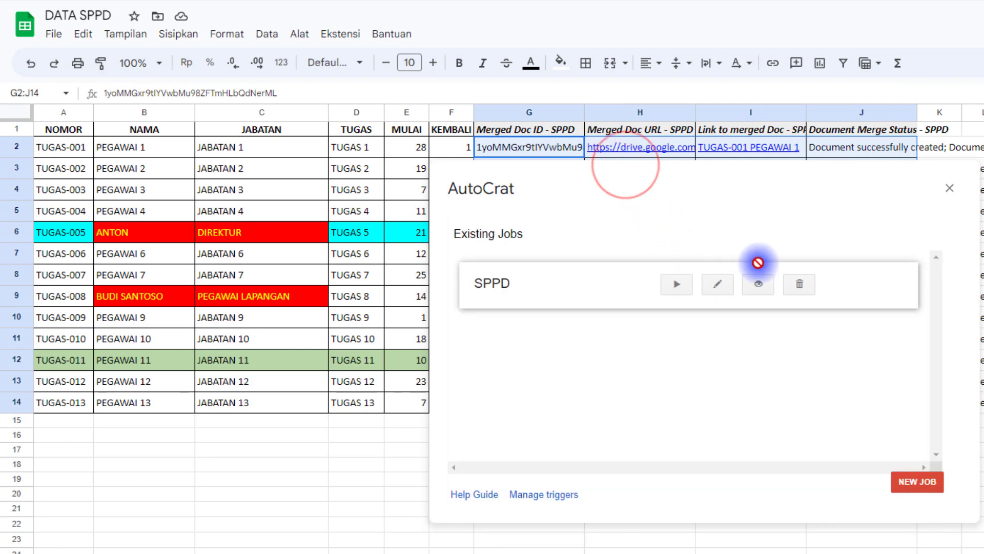
# Step: Check the edited records in A6:C6 and A9:C9 against the open job list, and close Autocrat
pyautogui.click(549, 151)
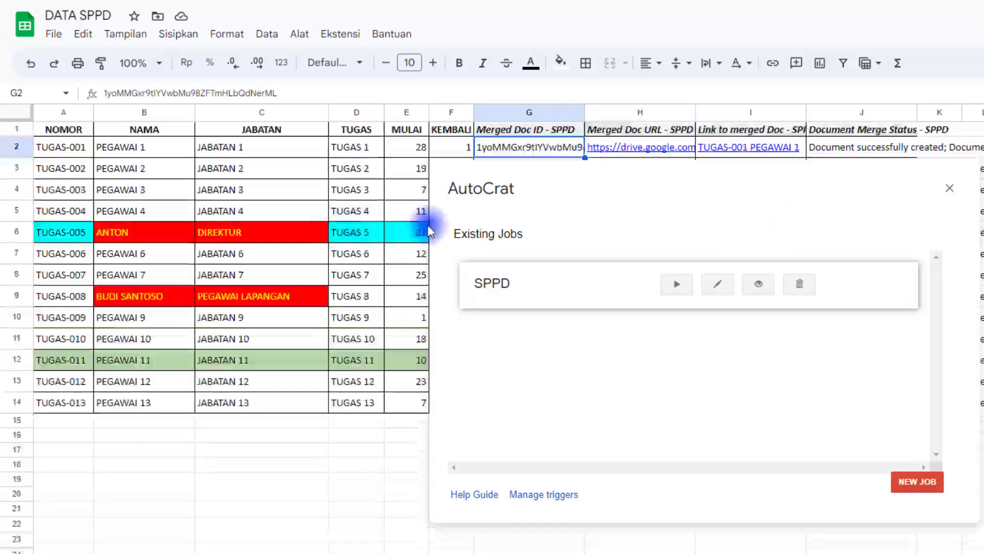
pyautogui.click(600, 172)
pyautogui.click(302, 233)
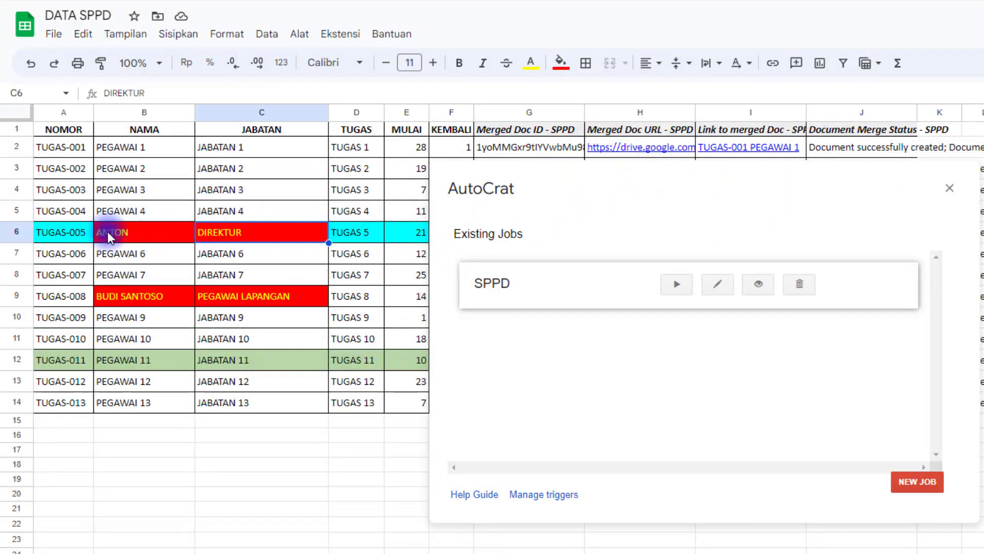
pyautogui.moveTo(72, 232); pyautogui.dragTo(177, 220)
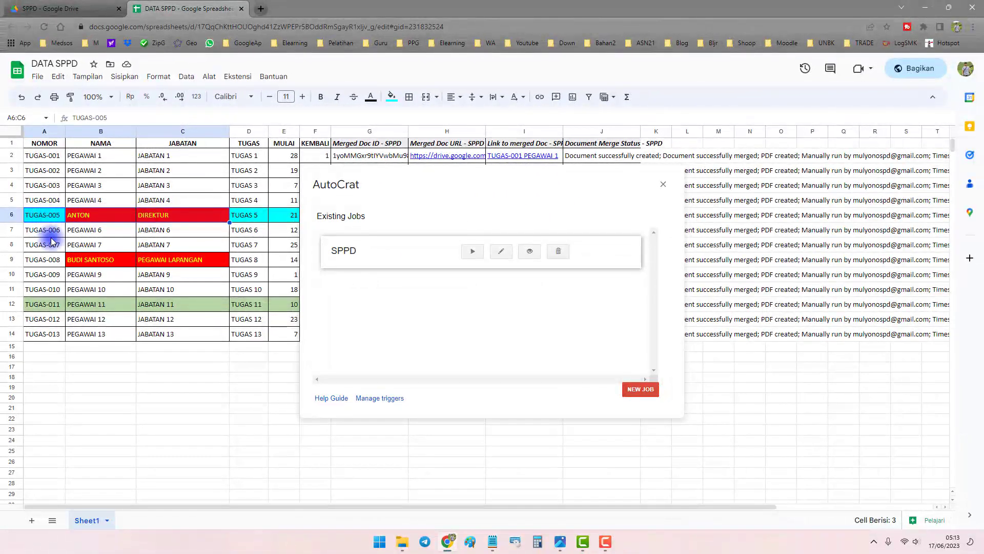
pyautogui.moveTo(41, 259); pyautogui.dragTo(168, 264)
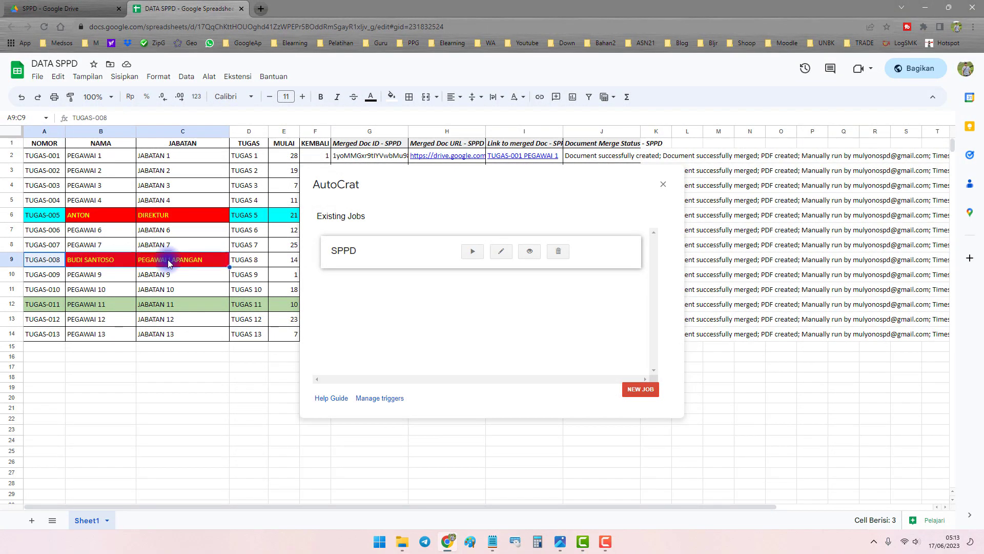
pyautogui.click(662, 184)
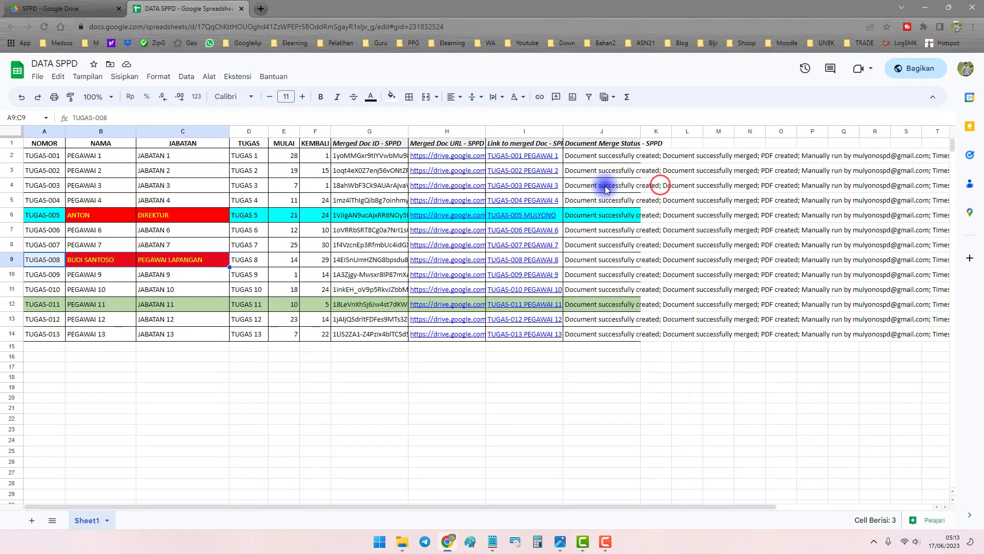
# Step: Clear the merge data of the TUGAS-005 record in cells G6:J6, from Merged Doc ID to Document Merge Status
pyautogui.moveTo(369, 131); pyautogui.dragTo(603, 132)
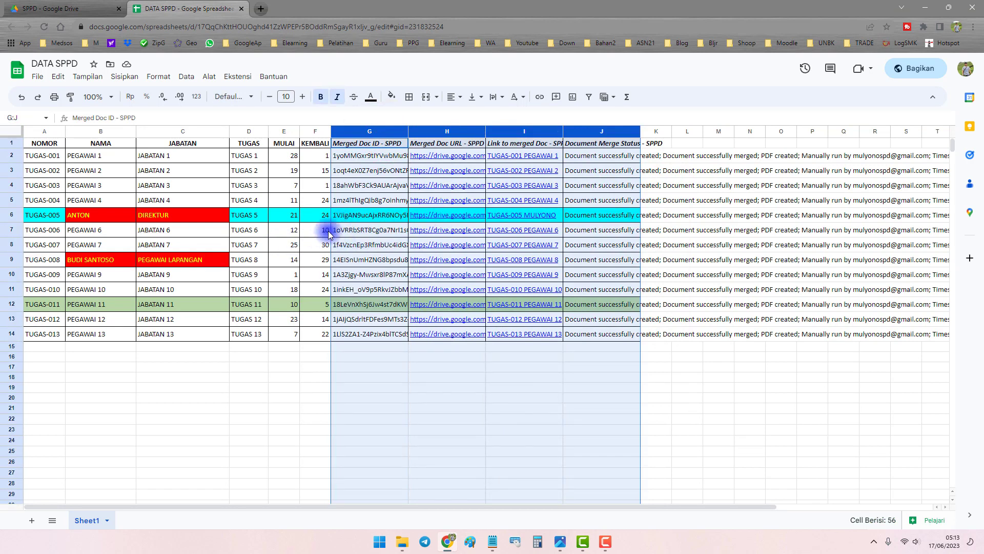
pyautogui.moveTo(357, 218); pyautogui.dragTo(599, 218)
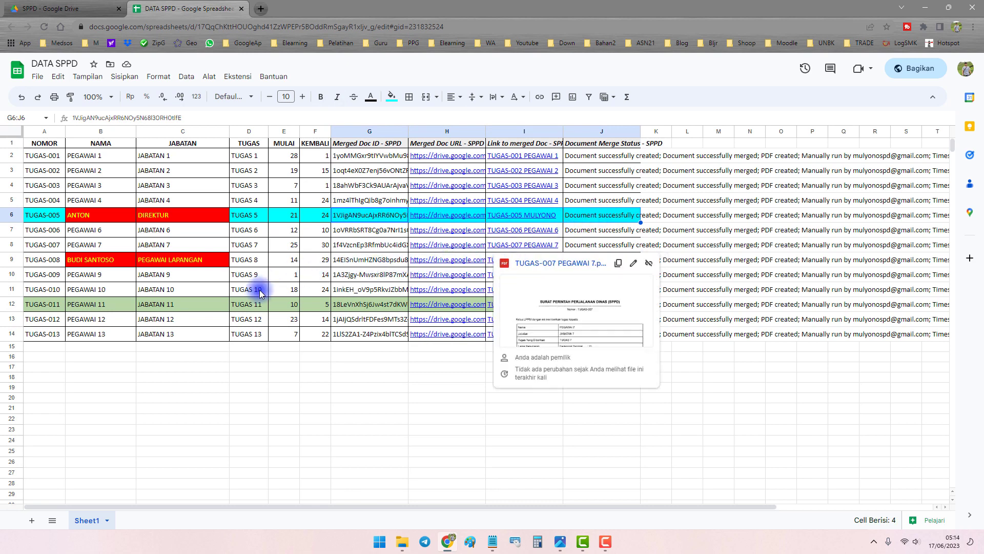
pyautogui.click(350, 244)
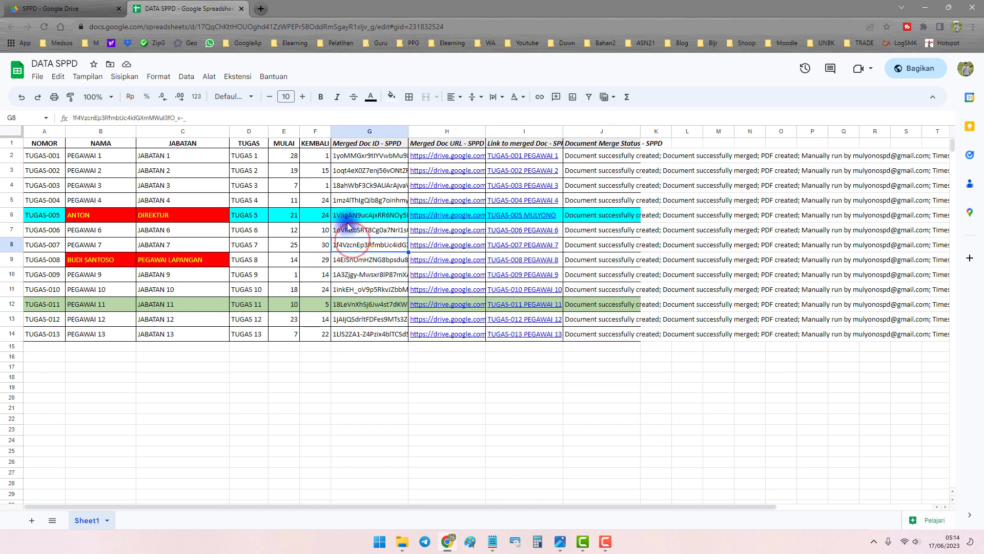
pyautogui.click(347, 216)
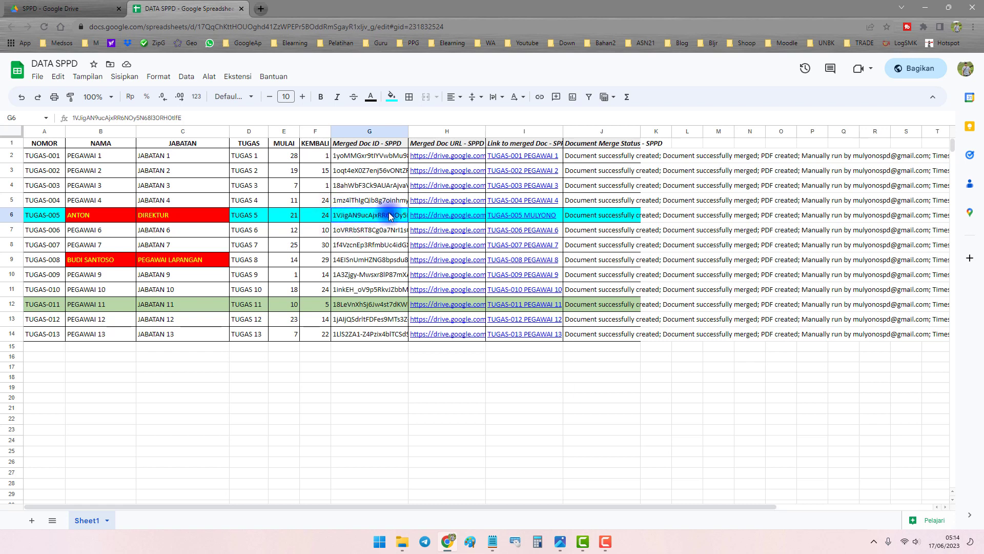
pyautogui.moveTo(391, 216); pyautogui.dragTo(579, 216)
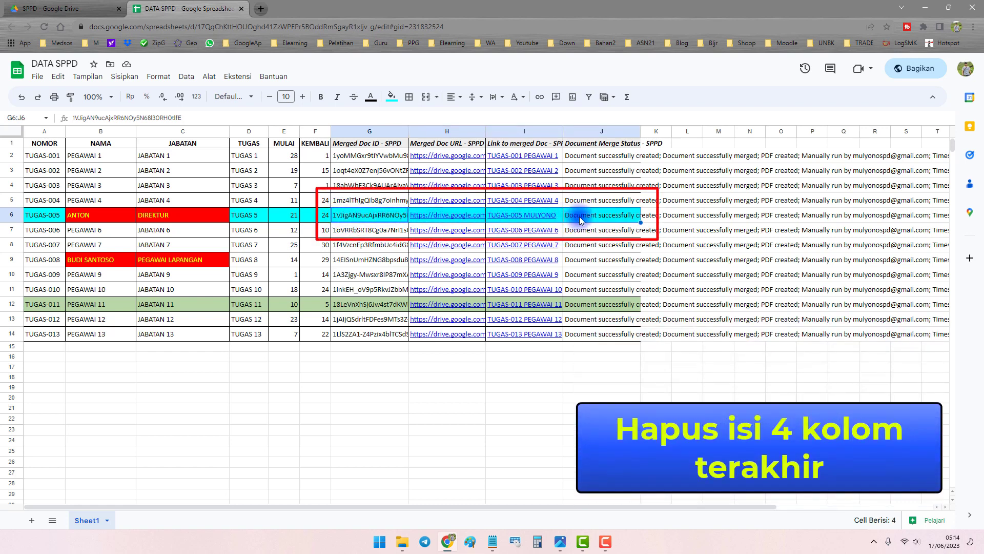
pyautogui.press('Delete')
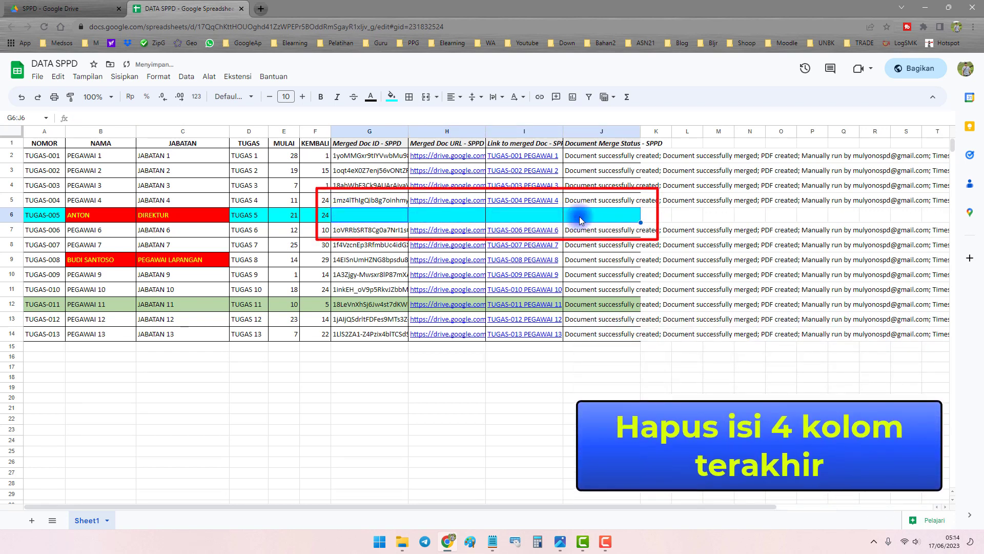
pyautogui.click(373, 245)
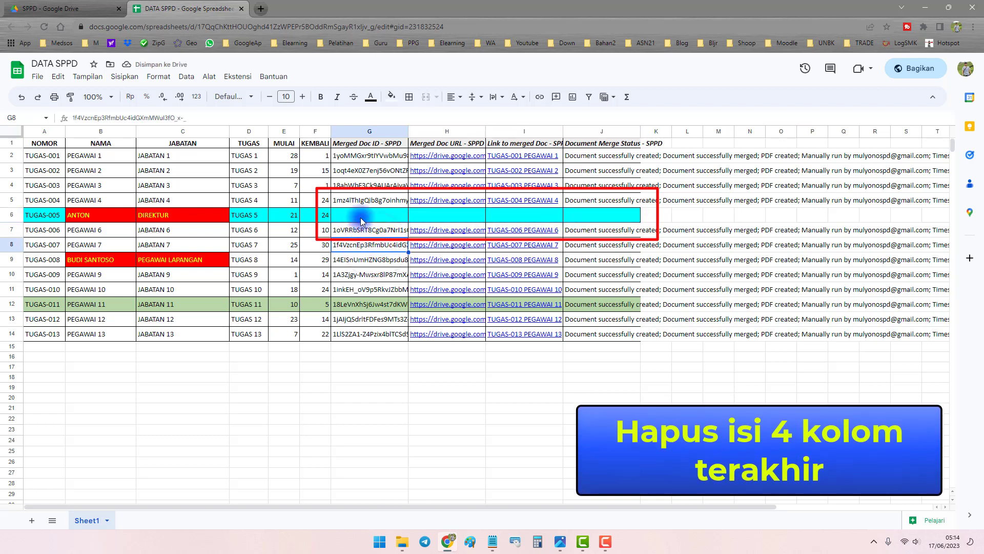
pyautogui.moveTo(361, 220); pyautogui.dragTo(576, 213)
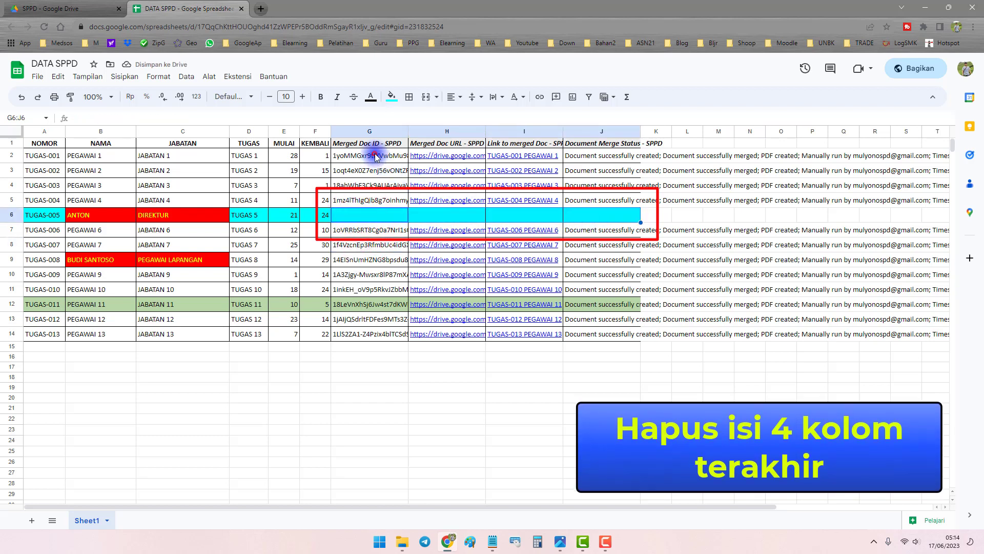
# Step: Compare the filled merge cells G2:J5 with the cleared cell G6, and check the TUGAS-005 PDFs in the SPPD Drive folder
pyautogui.moveTo(377, 156); pyautogui.dragTo(601, 202)
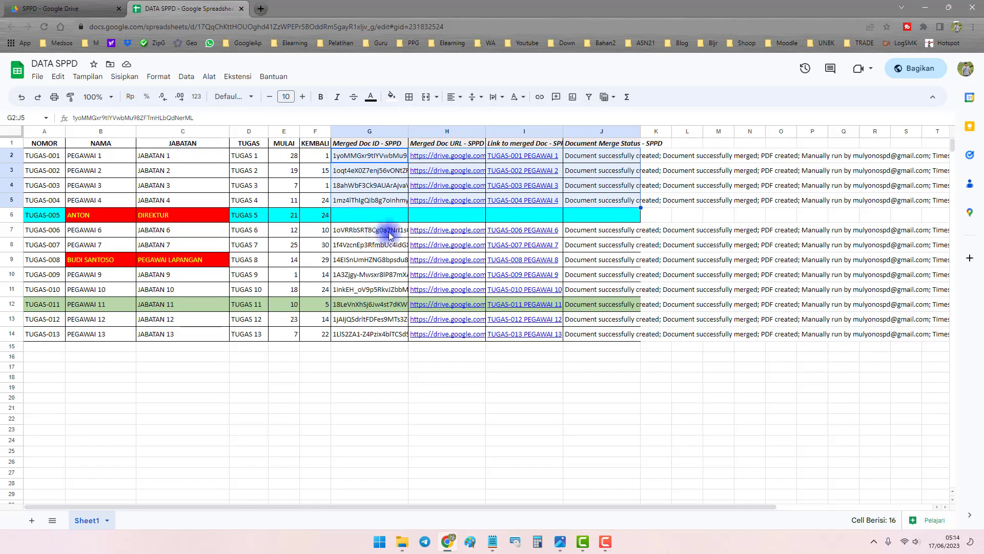
pyautogui.click(374, 219)
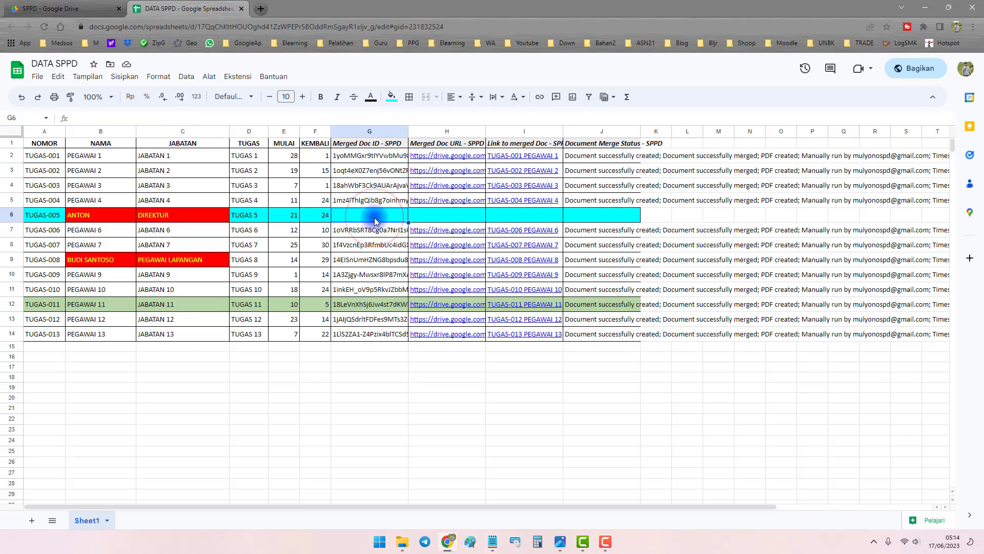
pyautogui.click(78, 8)
pyautogui.click(329, 336)
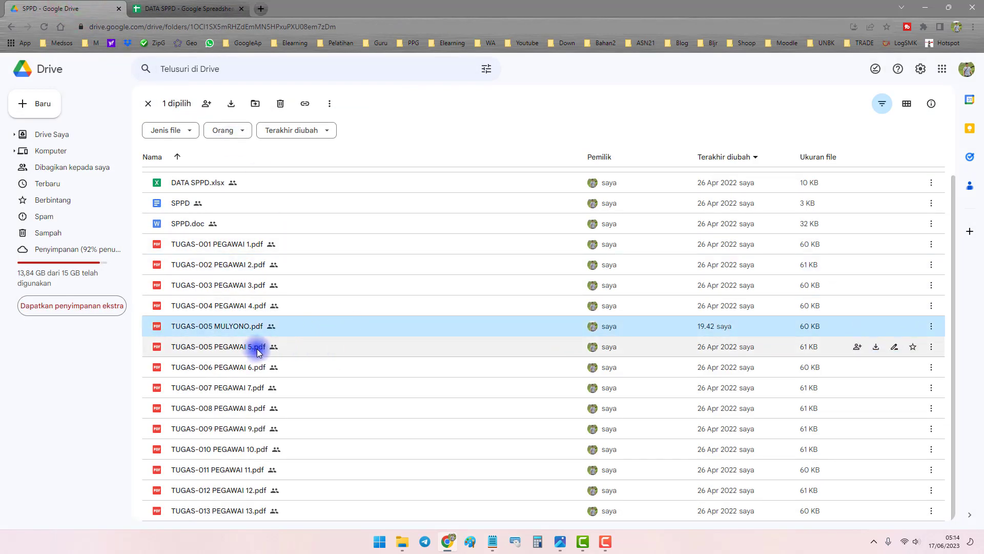
pyautogui.click(186, 9)
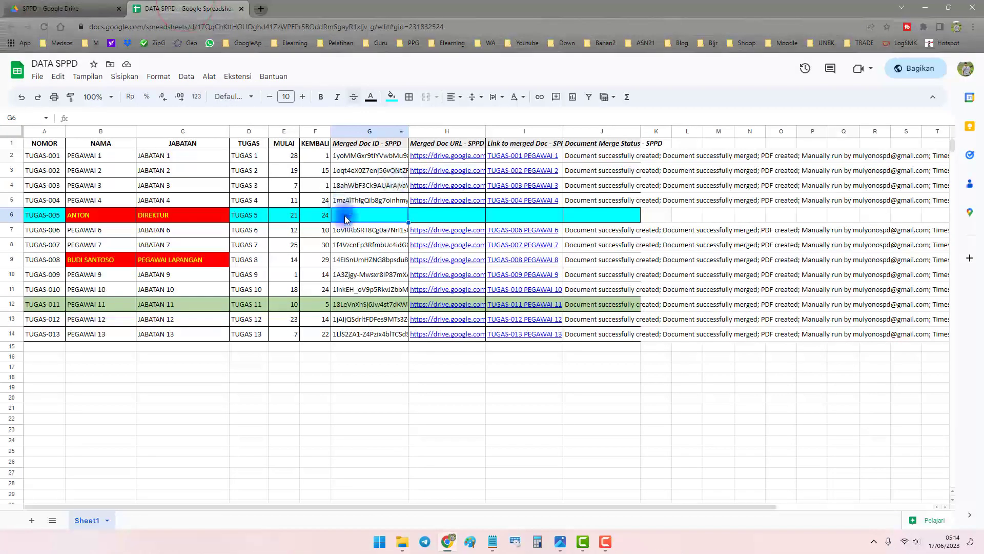
# Step: Check the TUGAS-005 record in A6:C6, its cleared merge cells G6:J6, and the edited TUGAS-008 record in B9:C9
pyautogui.moveTo(46, 215); pyautogui.dragTo(186, 221)
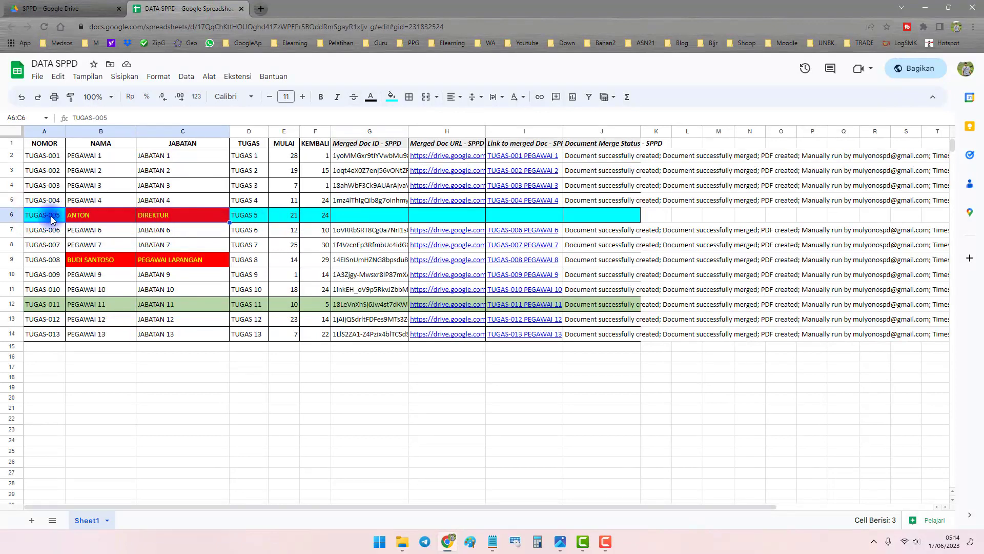
pyautogui.click(159, 216)
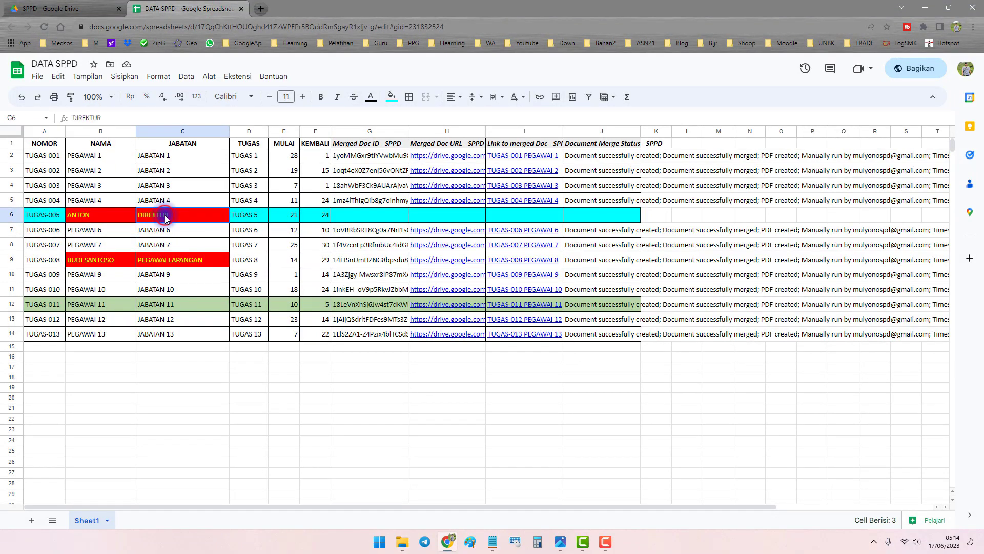
pyautogui.moveTo(354, 216); pyautogui.dragTo(602, 216)
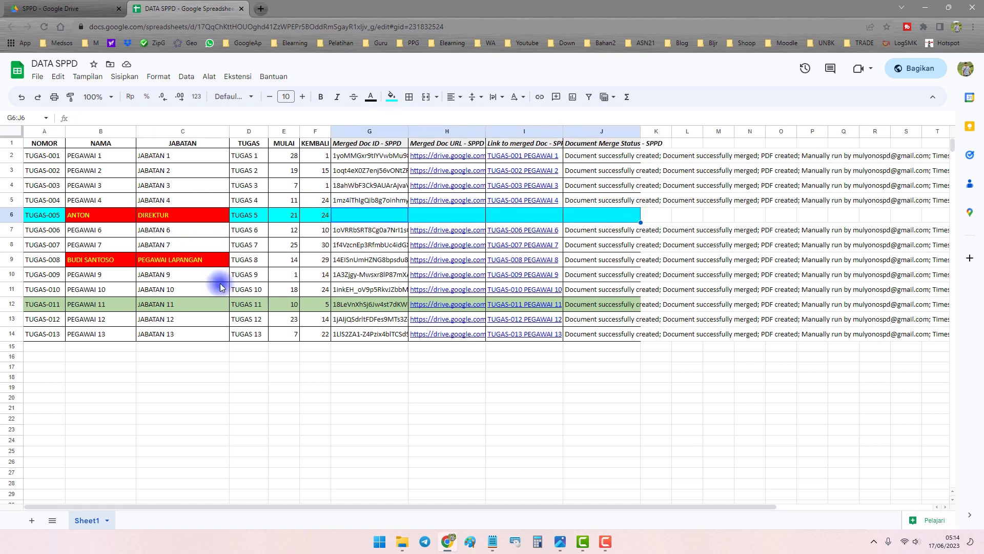
pyautogui.click(34, 259)
pyautogui.moveTo(102, 262); pyautogui.dragTo(202, 259)
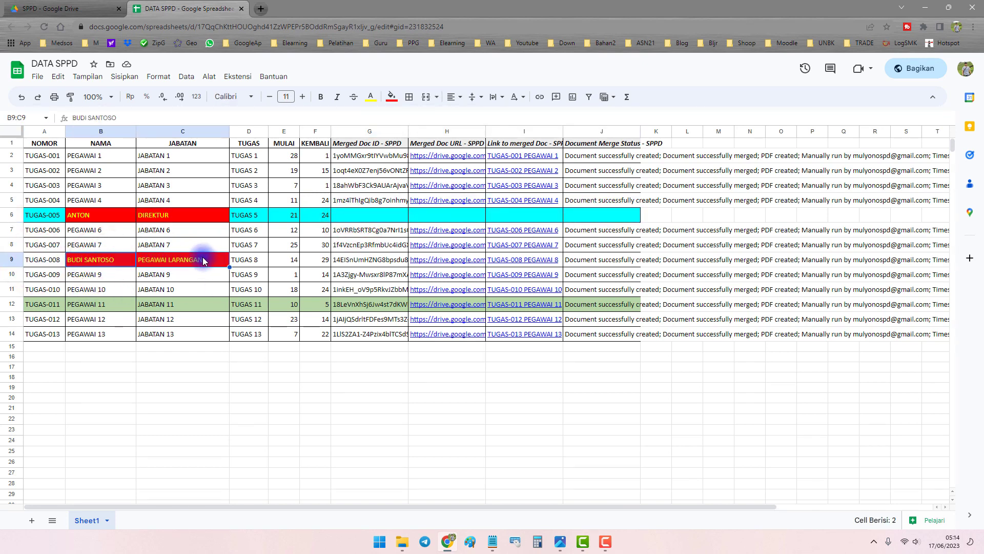
# Step: Open Autocrat's list of existing jobs for the DATA SPPD spreadsheet
pyautogui.click(210, 74)
pyautogui.click(234, 78)
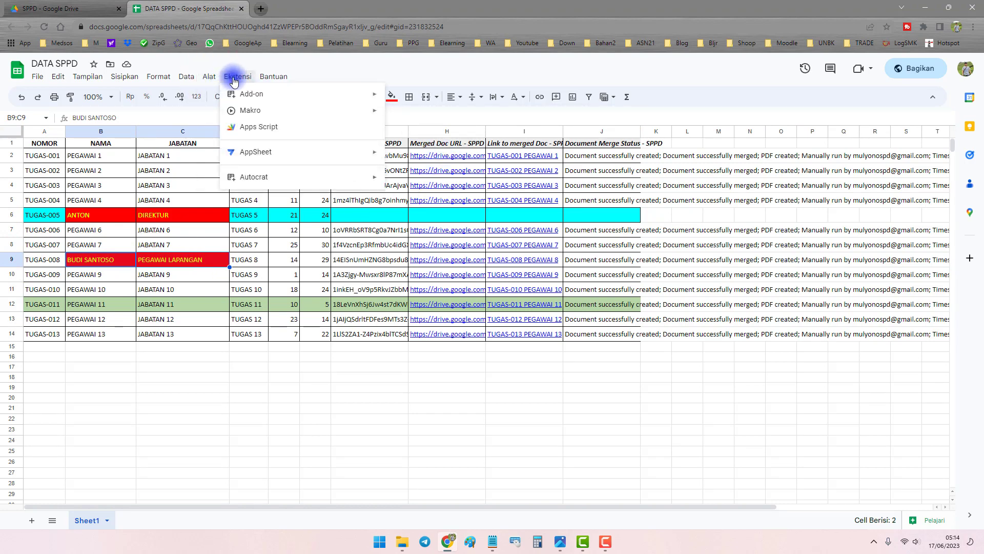
pyautogui.moveTo(300, 178)
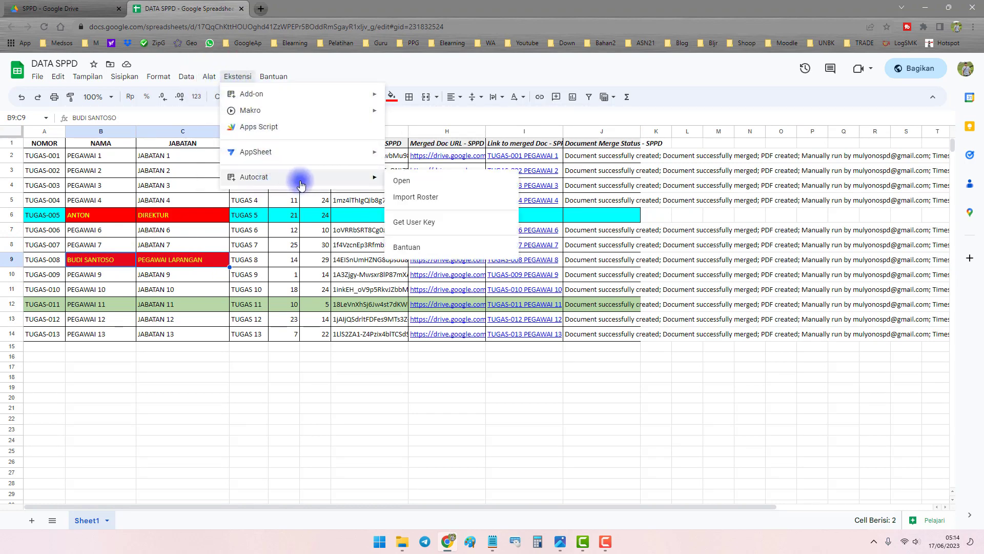
pyautogui.click(431, 182)
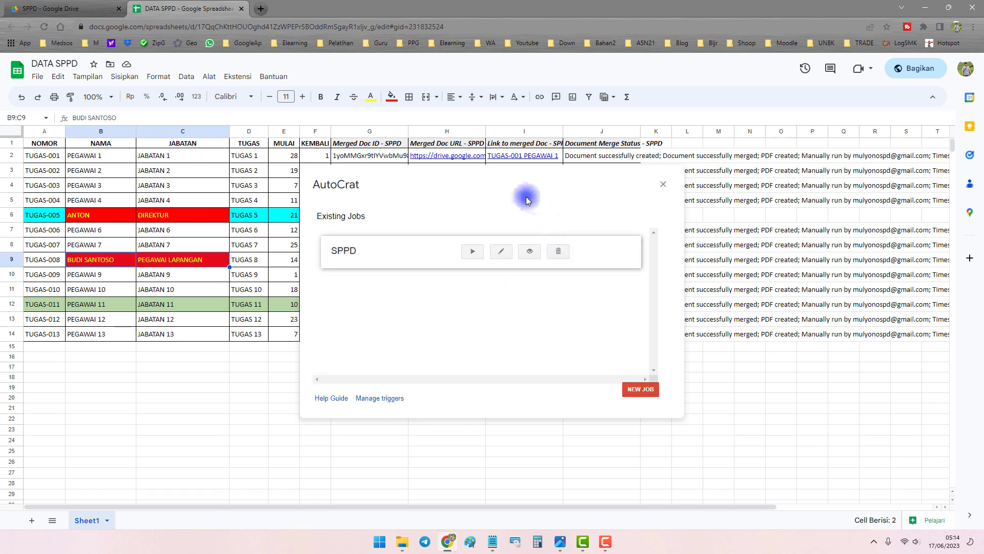
# Step: Examine the cleared cell G6 and the merge columns G to J beside the open Autocrat job list
pyautogui.click(718, 215)
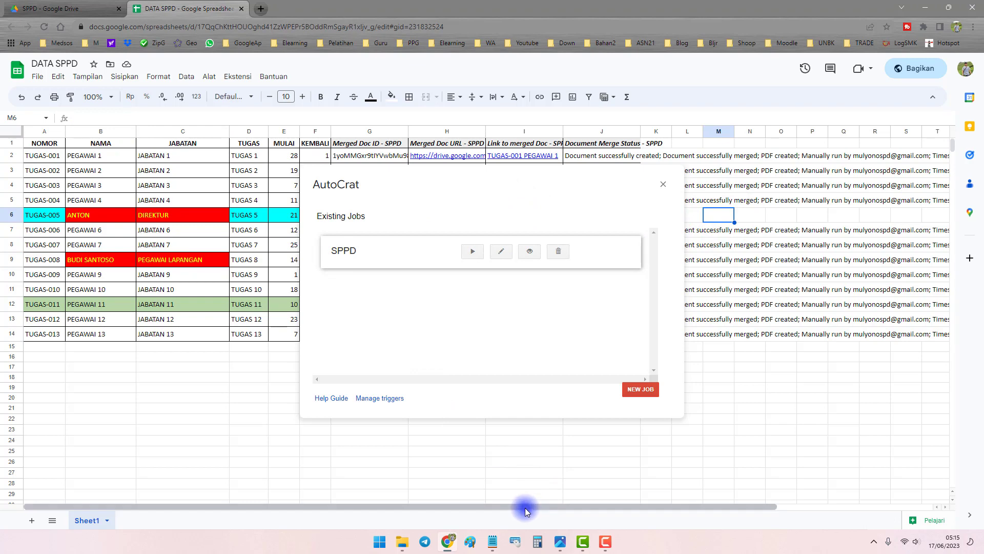
pyautogui.moveTo(543, 506); pyautogui.dragTo(792, 500)
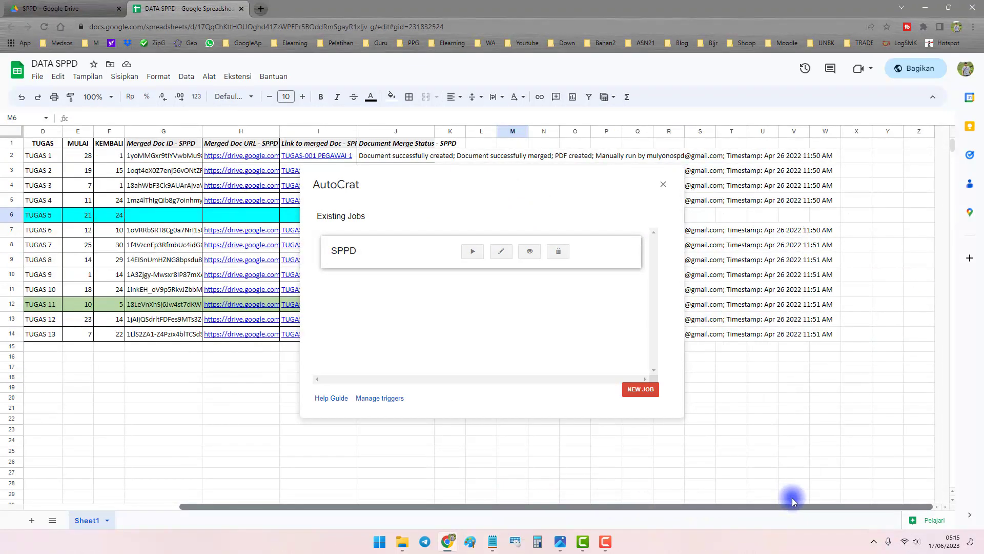
pyautogui.click(148, 214)
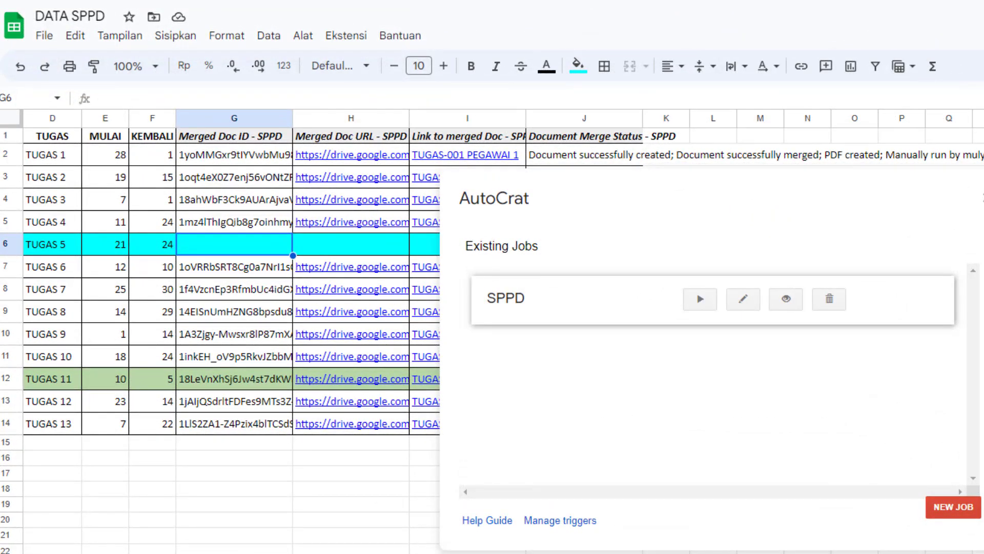
pyautogui.moveTo(555, 182); pyautogui.dragTo(676, 187)
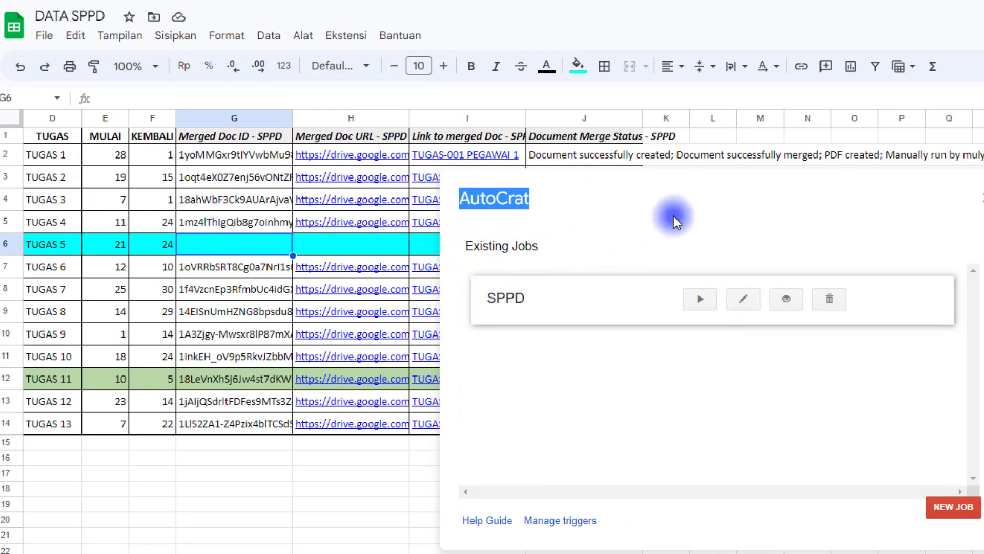
pyautogui.click(591, 187)
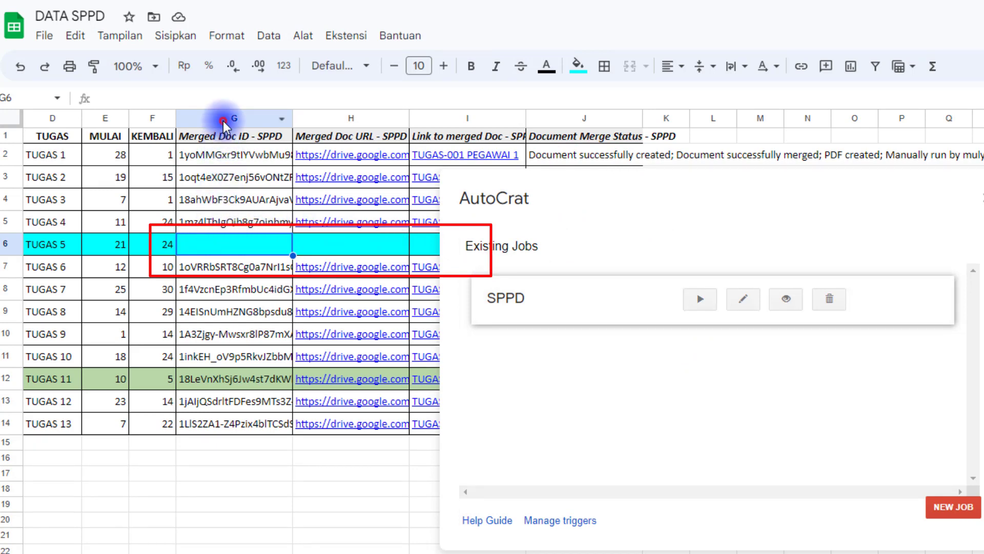
pyautogui.moveTo(223, 123); pyautogui.dragTo(560, 120)
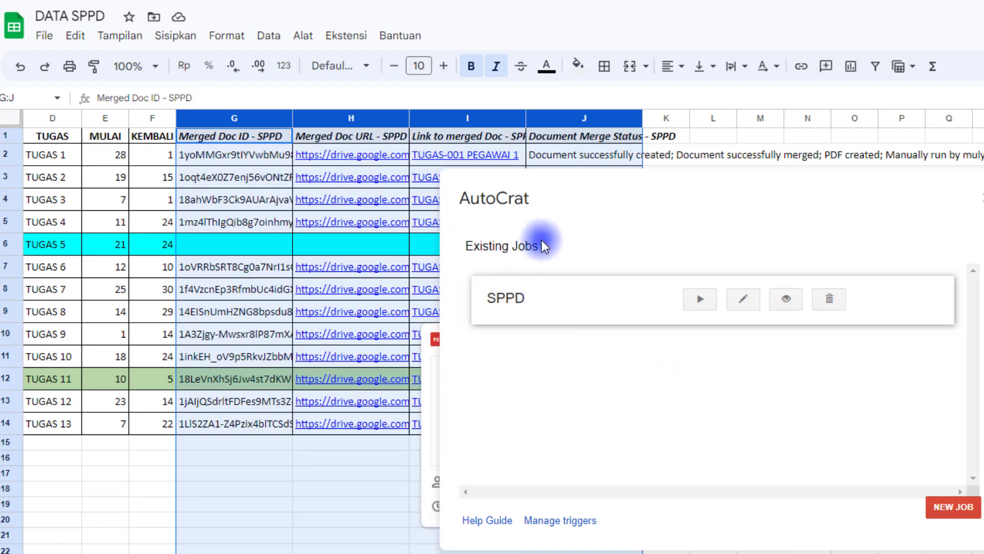
# Step: Run the existing SPPD job in Autocrat to merge the cleared TUGAS-005 row, and close Autocrat
pyautogui.click(701, 302)
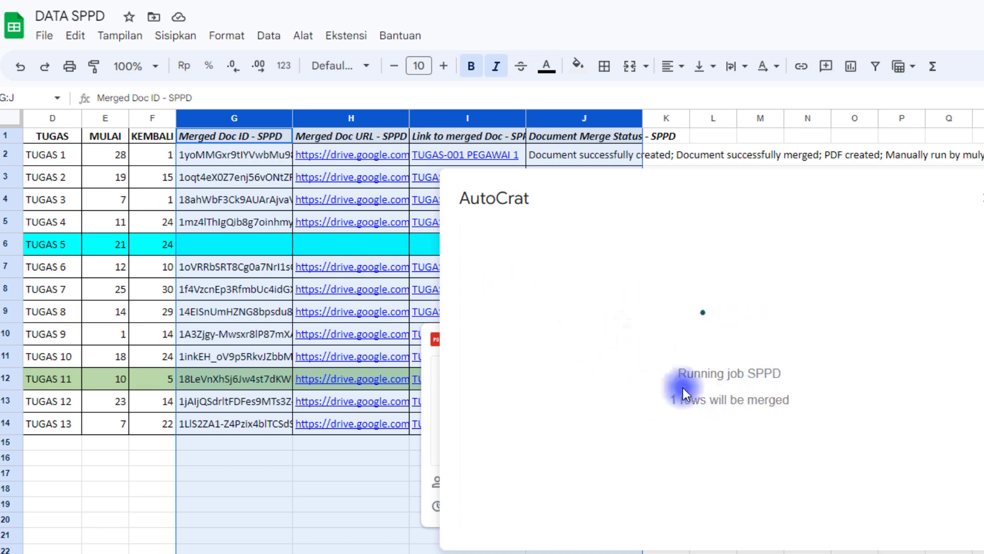
pyautogui.moveTo(669, 402); pyautogui.dragTo(792, 401)
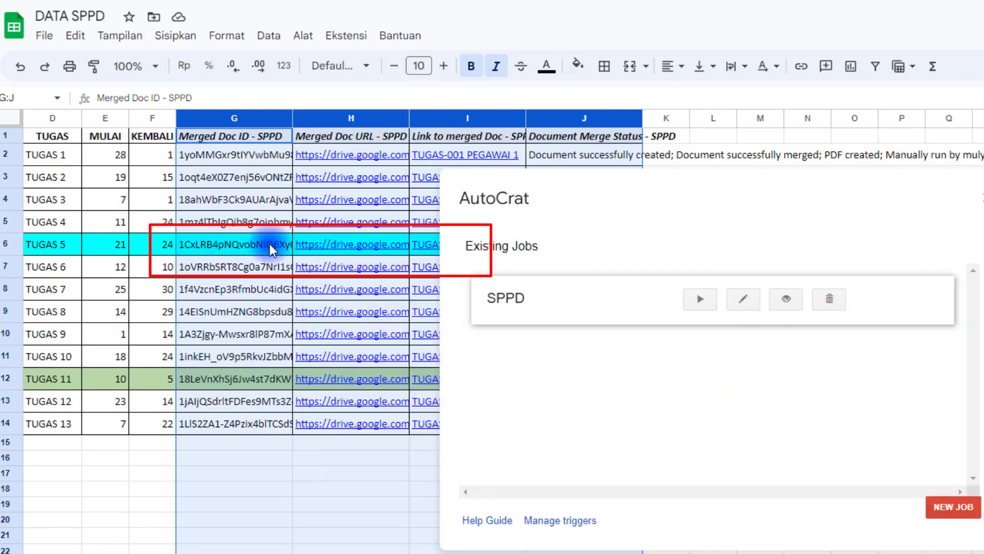
pyautogui.click(206, 246)
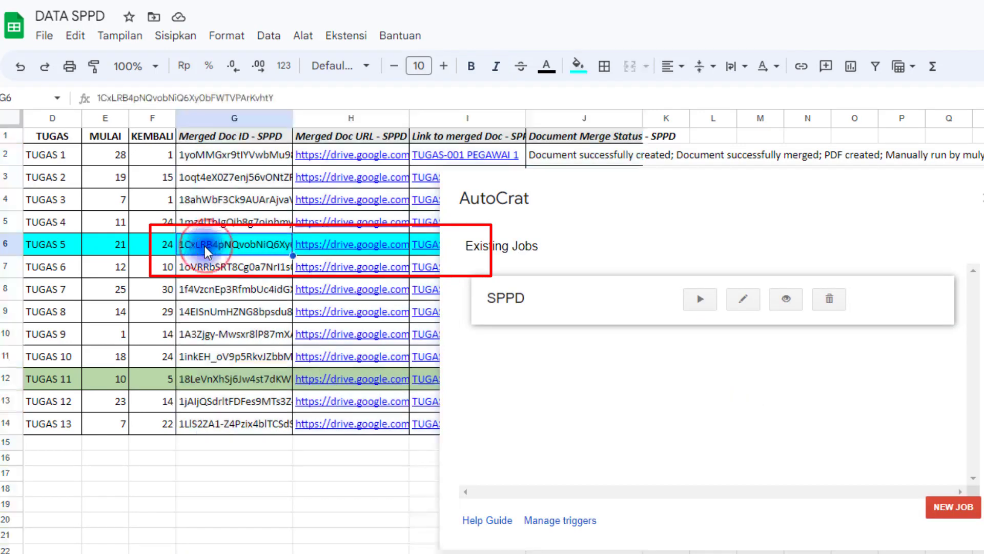
pyautogui.click(980, 198)
# Step: Review the regenerated TUGAS-005 merge data in cells G6 to J6, including the linked PDF's preview
pyautogui.moveTo(418, 267)
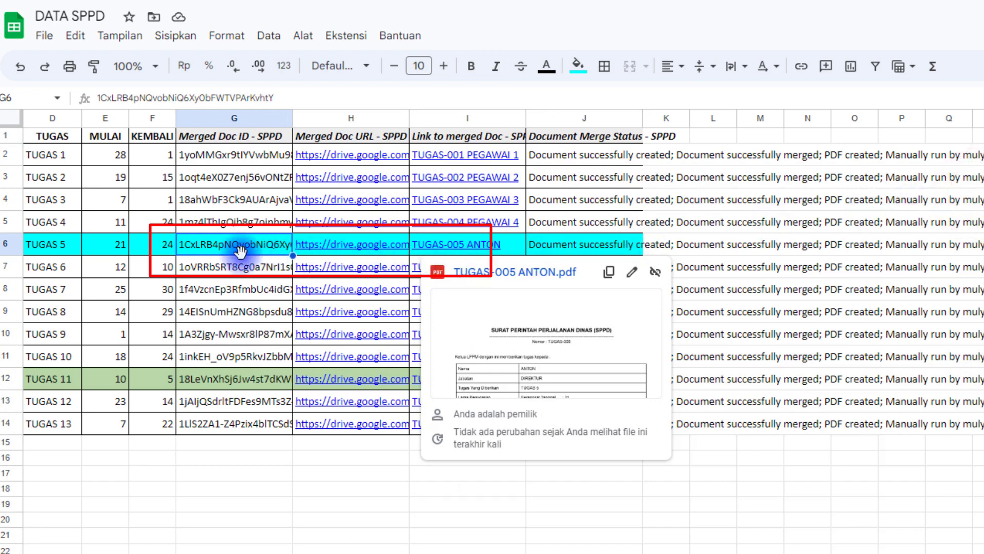
pyautogui.moveTo(218, 253); pyautogui.dragTo(610, 258)
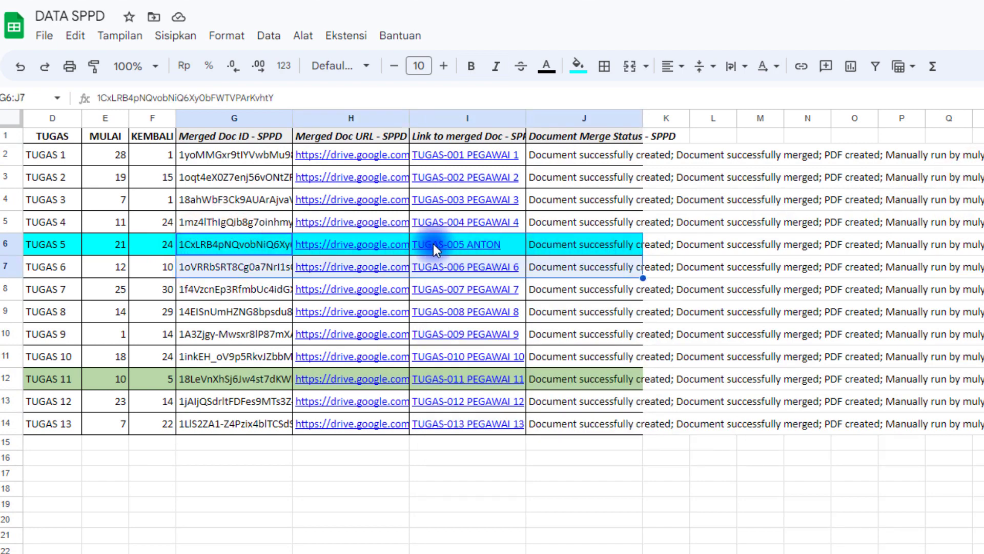
pyautogui.click(581, 245)
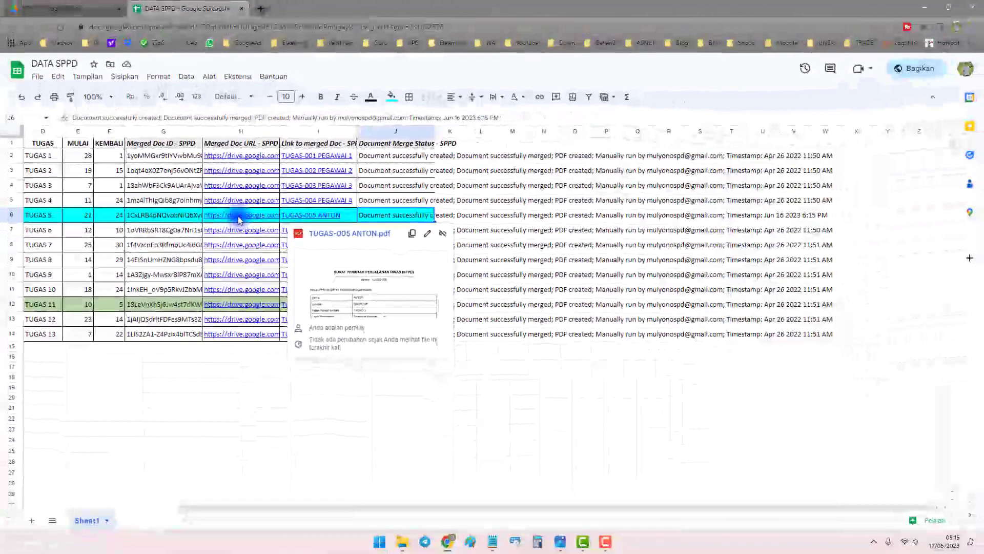
pyautogui.moveTo(275, 226)
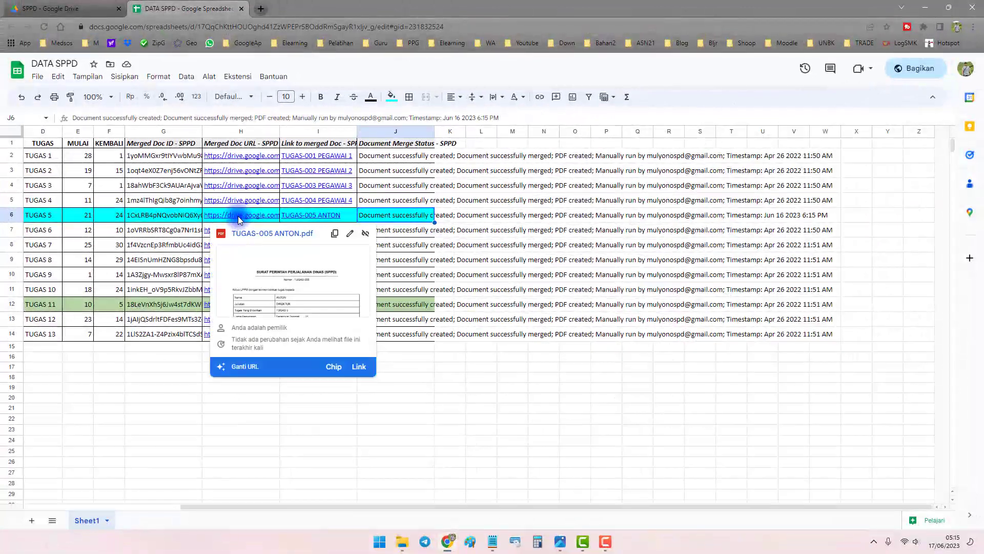
pyautogui.click(165, 216)
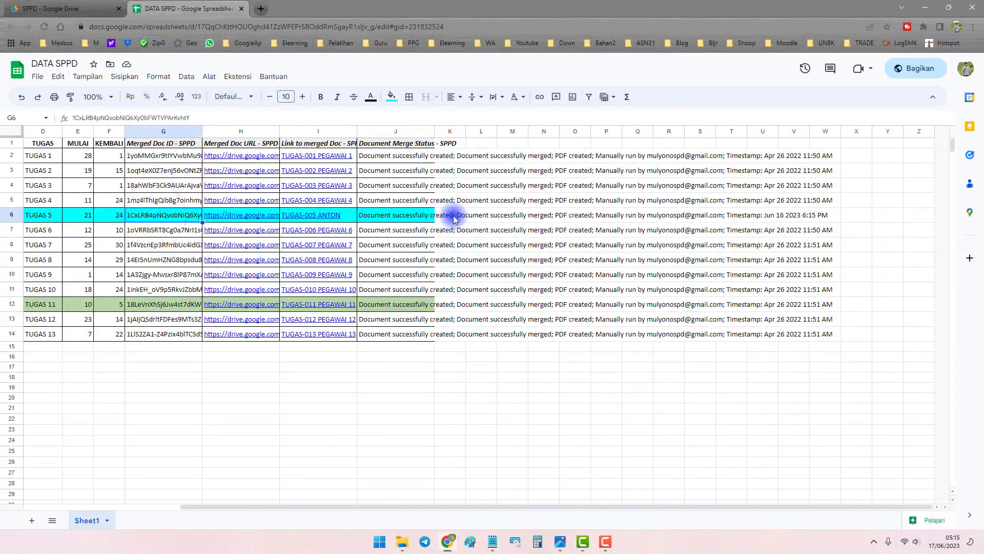
# Step: Refresh the SPPD Drive folder and open the new TUGAS-005 PDF to check its letter number and employee name
pyautogui.click(62, 8)
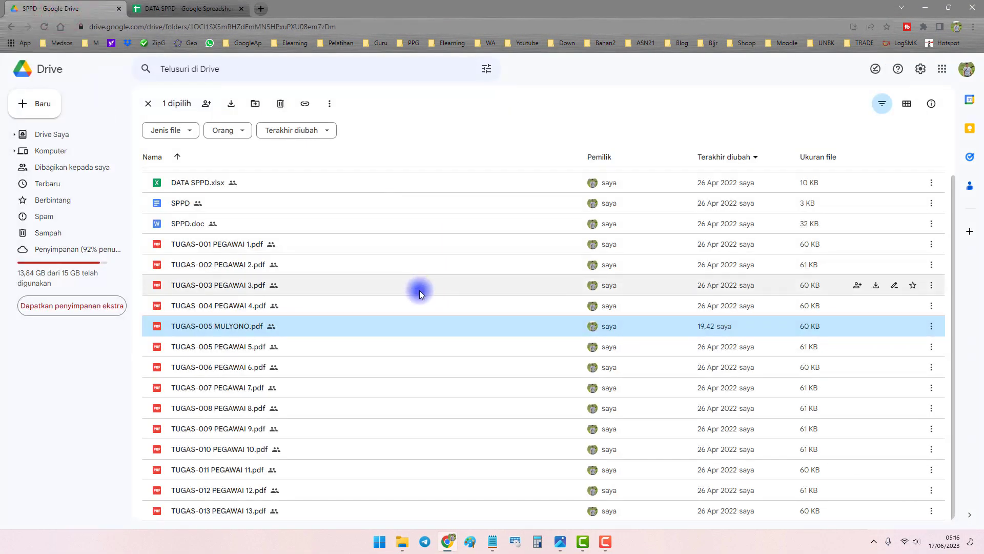
pyautogui.click(185, 6)
pyautogui.moveTo(56, 216); pyautogui.dragTo(15, 215)
pyautogui.click(66, 8)
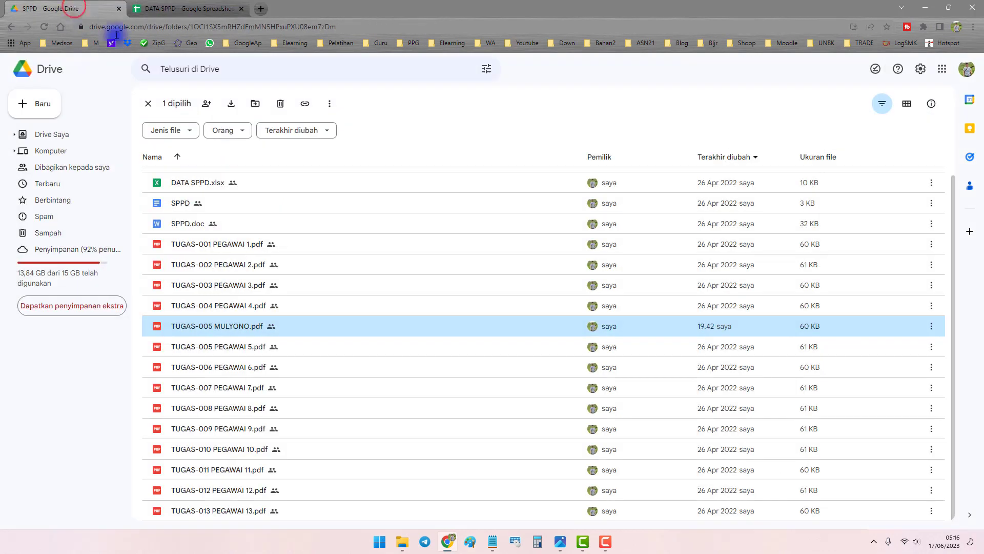
pyautogui.click(346, 271)
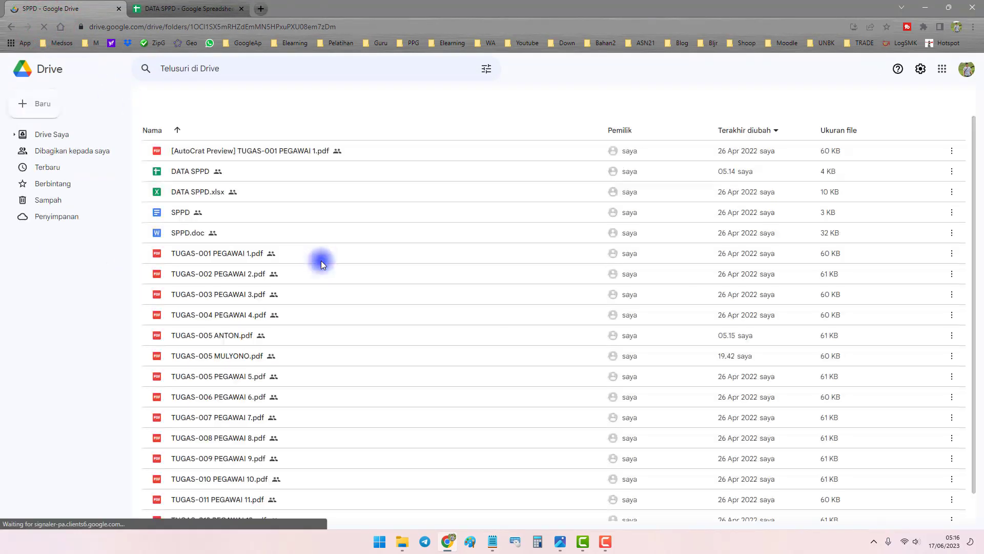
pyautogui.click(263, 369)
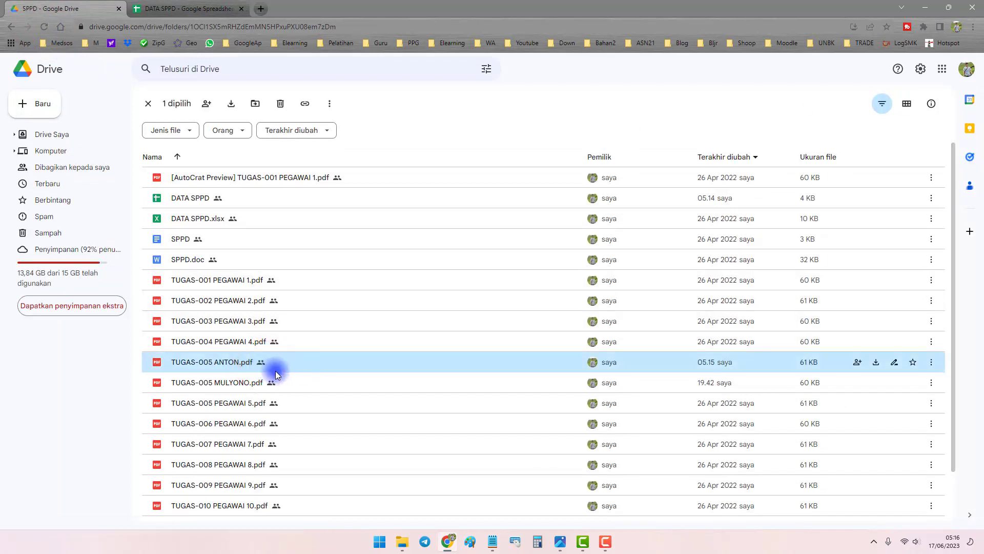
pyautogui.doubleClick(288, 364)
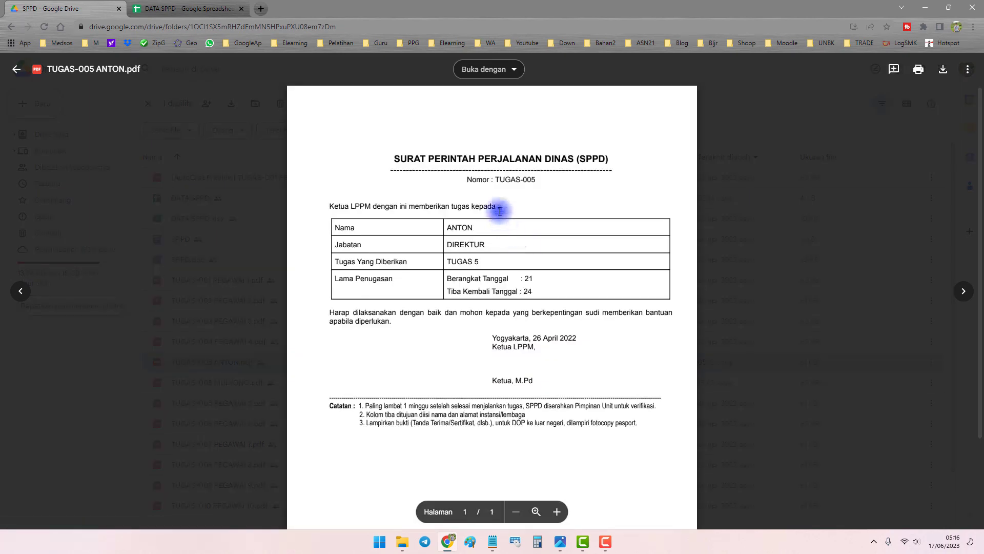
pyautogui.moveTo(500, 181); pyautogui.dragTo(465, 231)
# Step: Return to DATA SPPD and check the TUGAS-005 record in A6:C6 and the edited TUGAS-008 record in row 9
pyautogui.hotkey('ctrl', 'Tab')
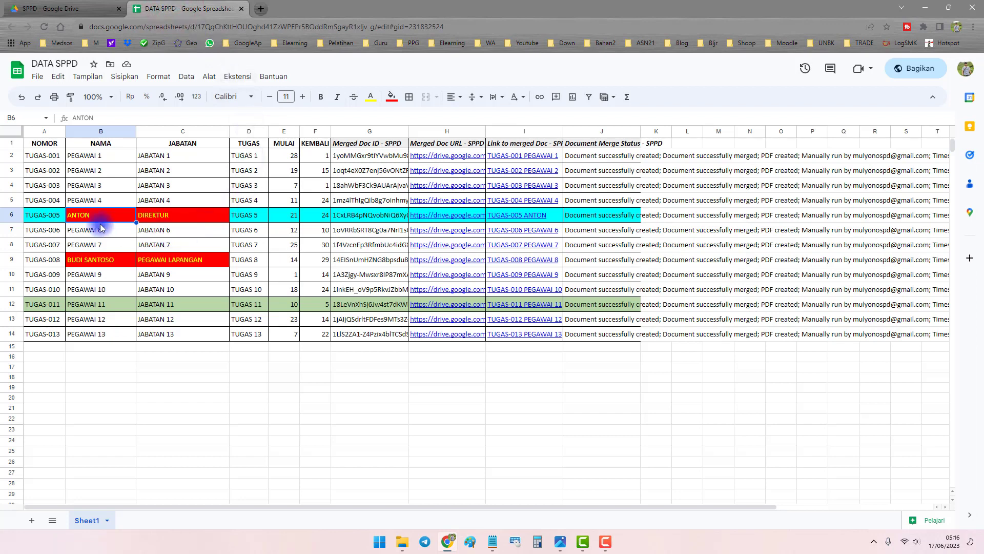
pyautogui.moveTo(46, 217); pyautogui.dragTo(183, 217)
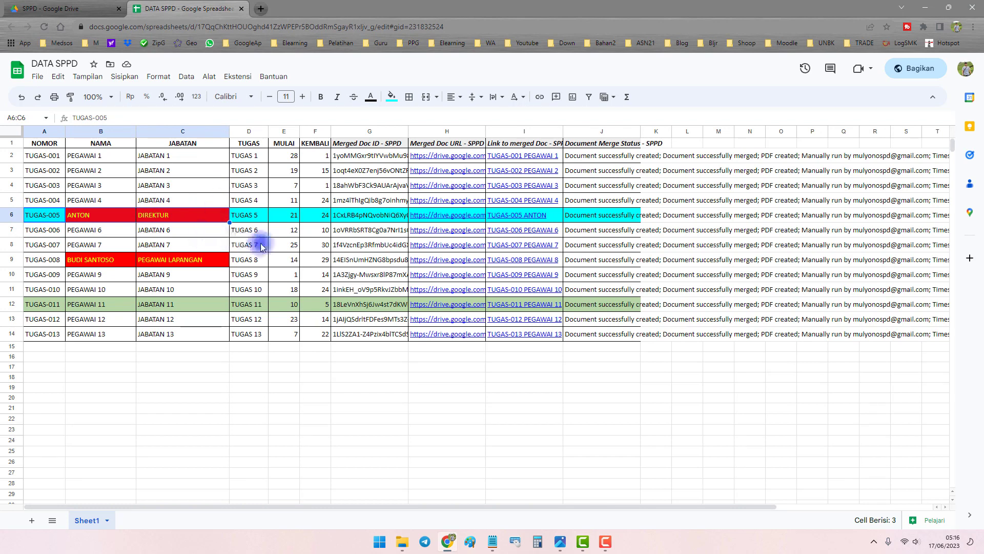
pyautogui.moveTo(52, 263); pyautogui.dragTo(192, 261)
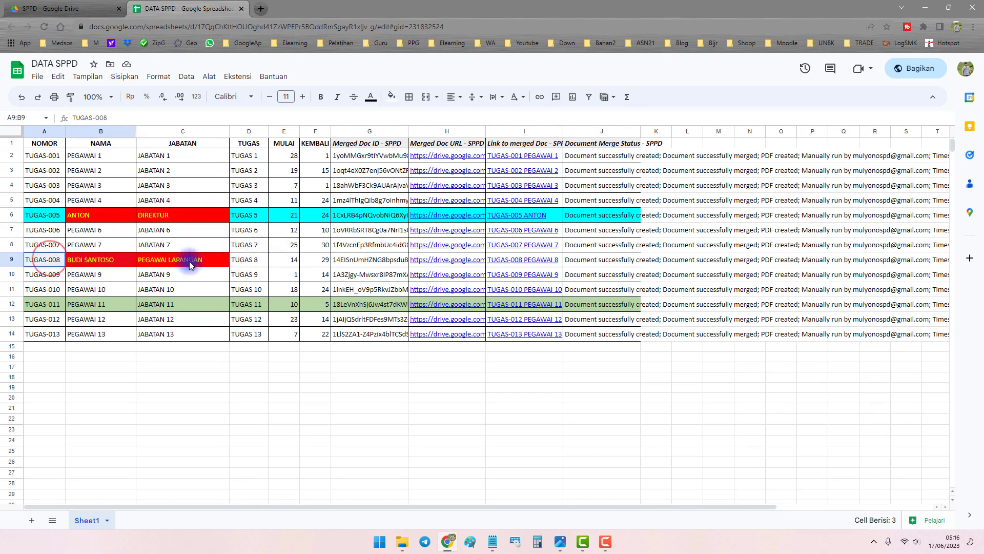
# Step: Clear the four merge columns of the edited TUGAS-008 record in cells G9 to J9
pyautogui.moveTo(364, 135); pyautogui.dragTo(593, 135)
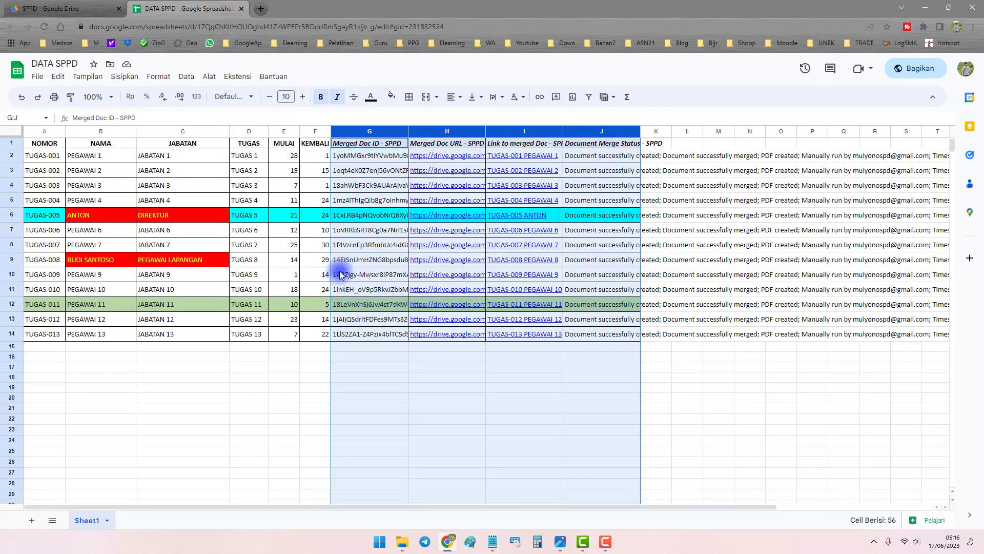
pyautogui.moveTo(347, 261); pyautogui.dragTo(590, 262)
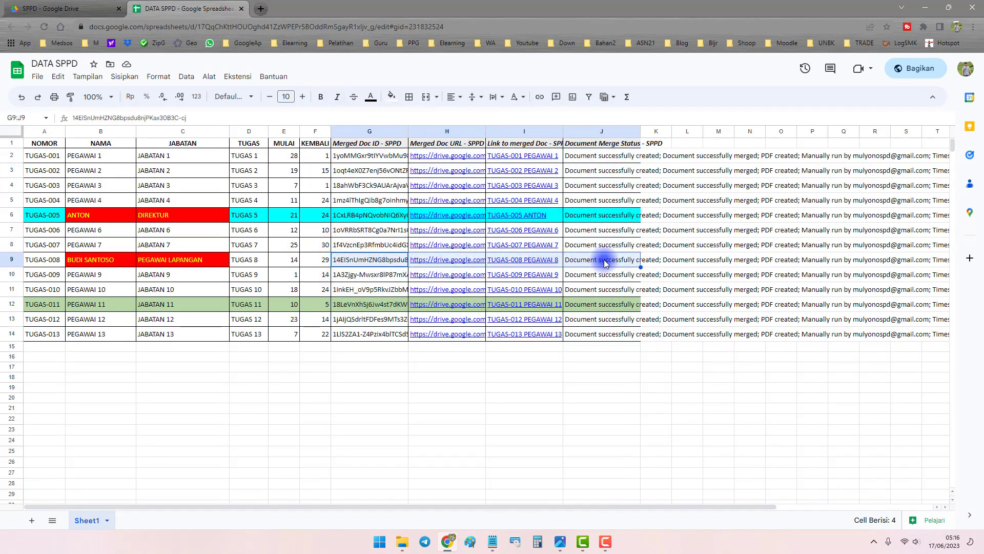
pyautogui.press('Delete')
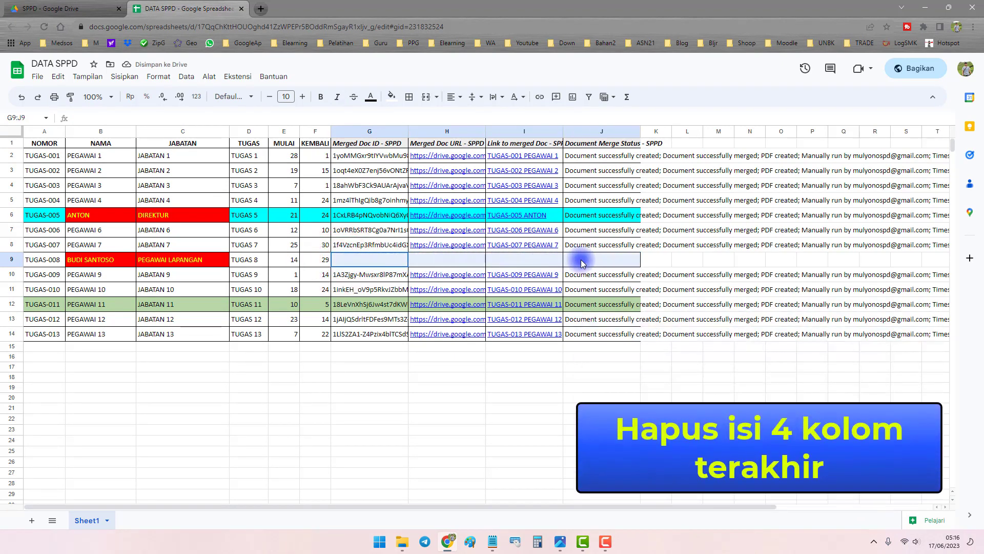
# Step: Check the merge columns G to J and the TUGAS-008 record's number and name in row 9
pyautogui.moveTo(372, 131); pyautogui.dragTo(594, 132)
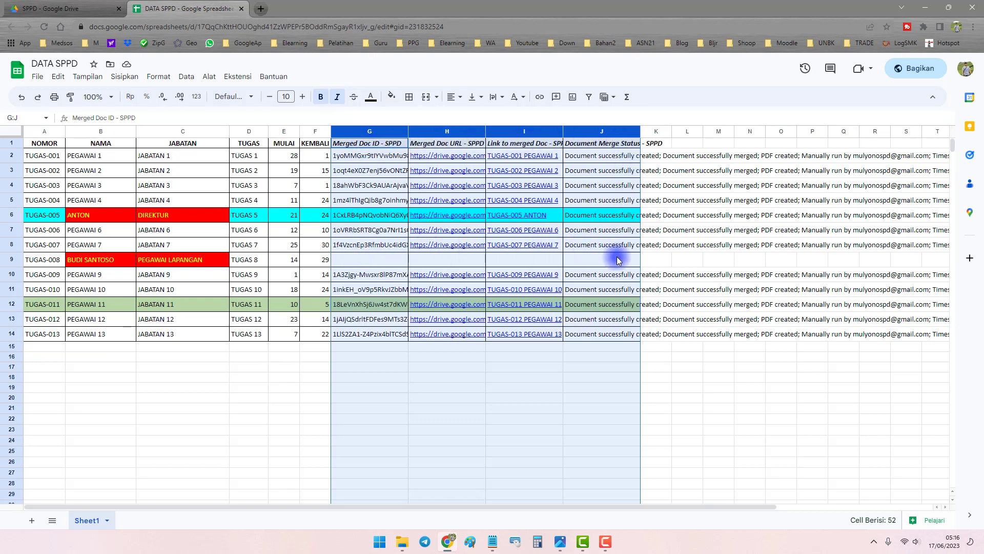
pyautogui.click(354, 256)
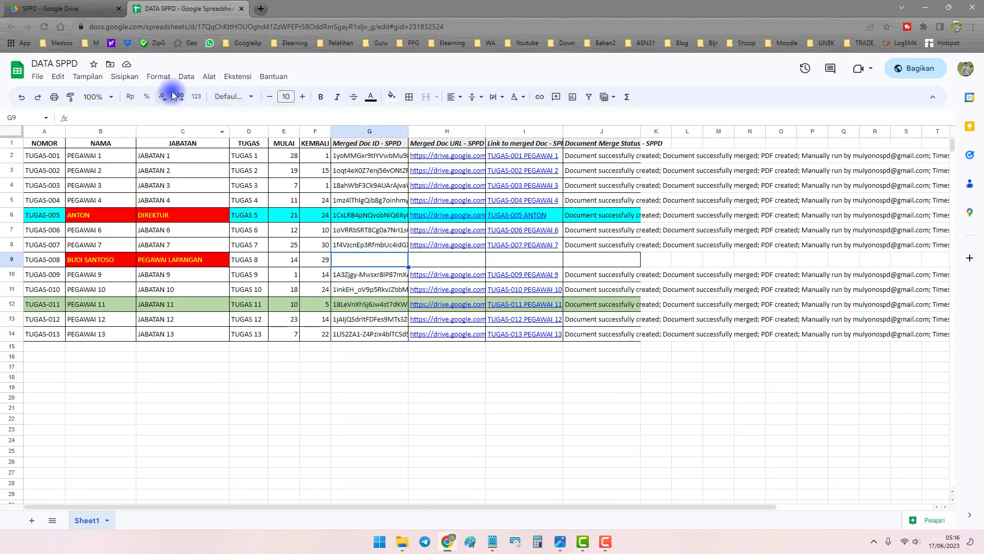
pyautogui.click(209, 78)
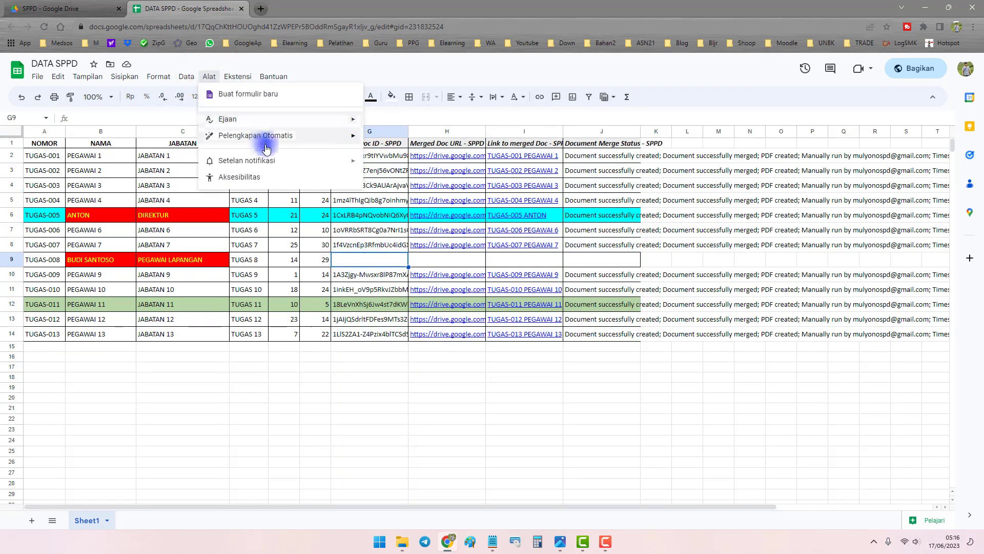
pyautogui.click(370, 261)
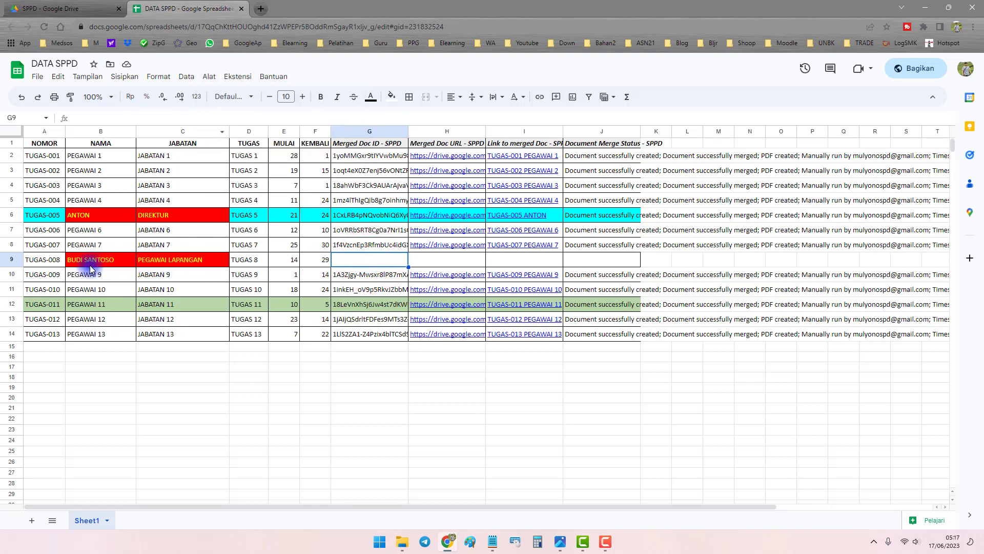
pyautogui.click(45, 263)
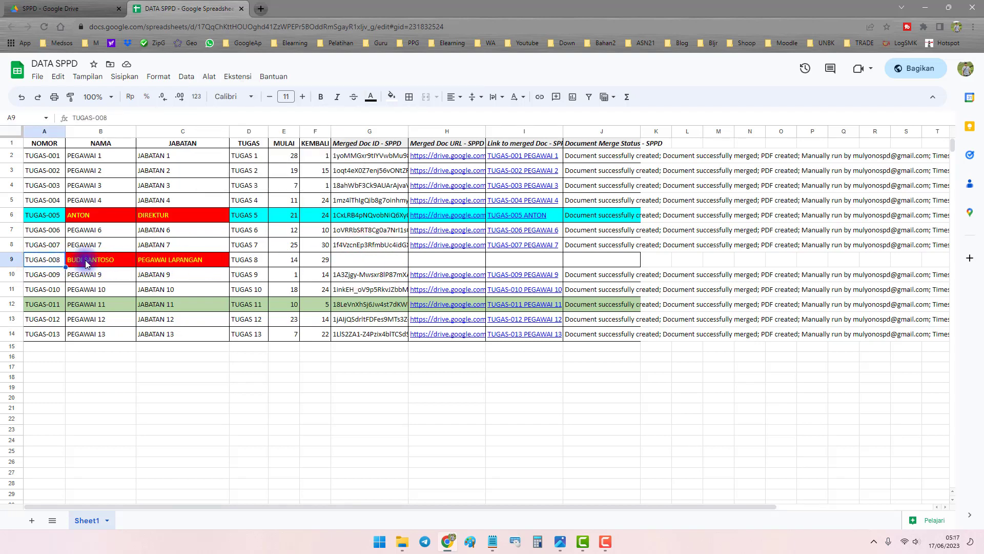
pyautogui.click(90, 262)
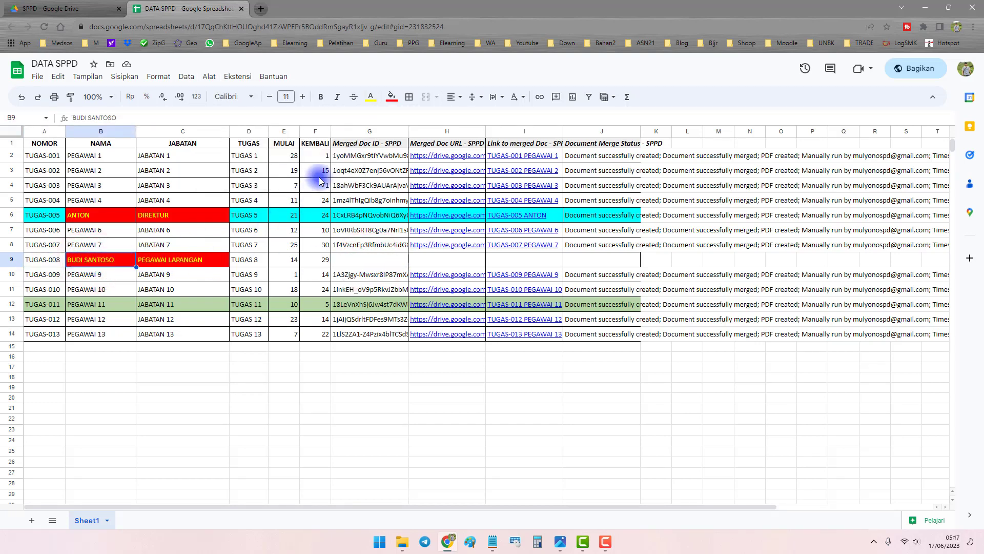
# Step: Launch the Autocrat add-on from the DATA SPPD spreadsheet
pyautogui.click(237, 76)
pyautogui.moveTo(254, 177)
pyautogui.click(418, 177)
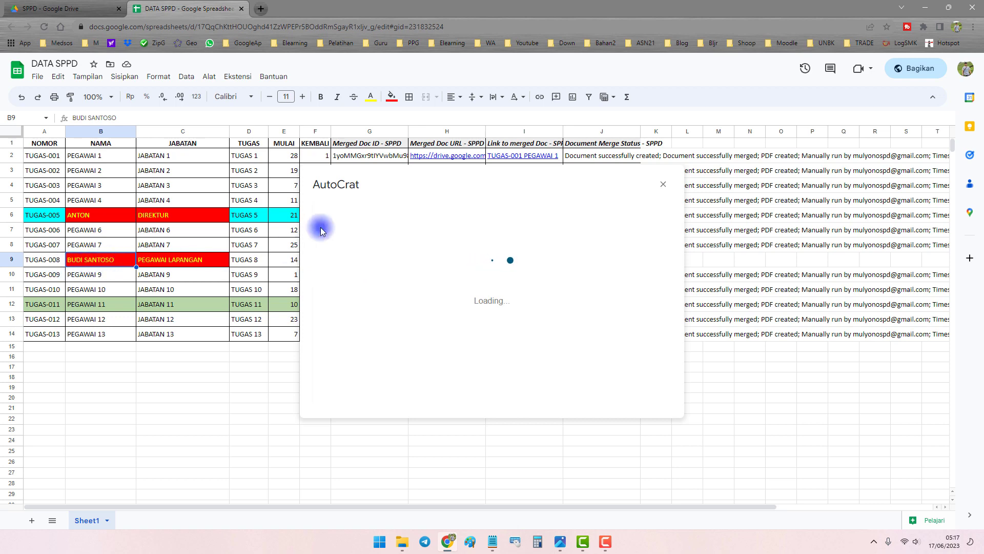
# Step: Close the TUGAS-005 PDF preview in Drive, check the SPPD folder's existing PDF files, and return to DATA SPPD
pyautogui.click(77, 9)
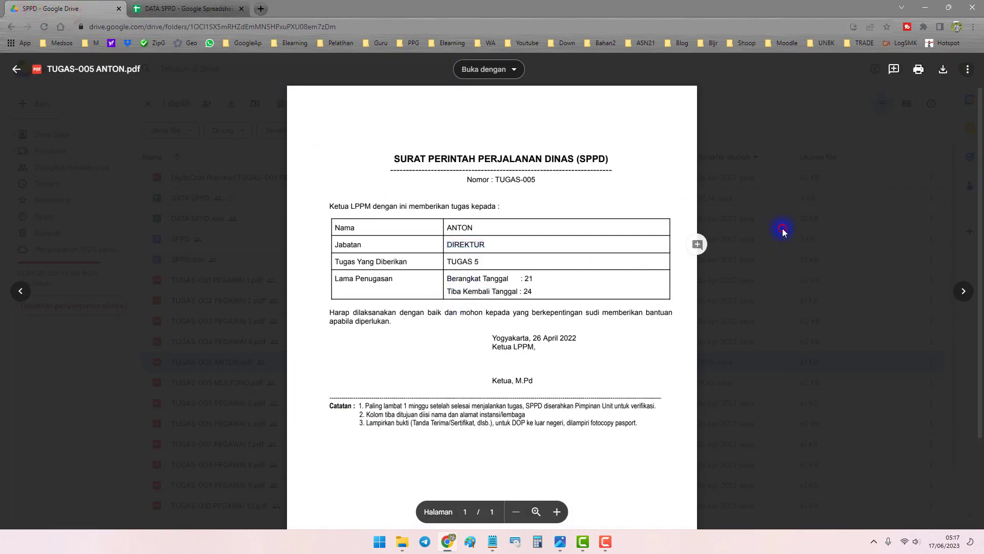
pyautogui.click(782, 231)
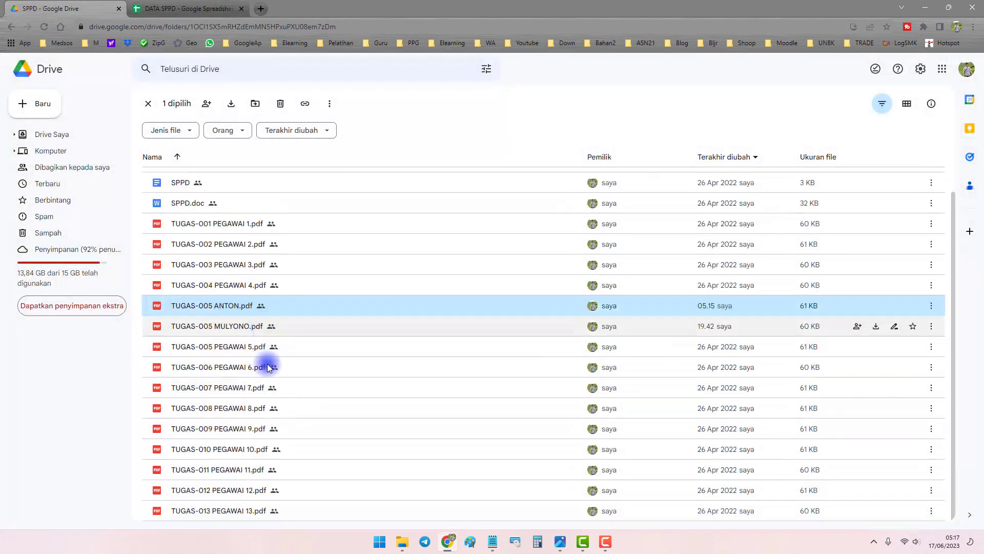
pyautogui.click(195, 9)
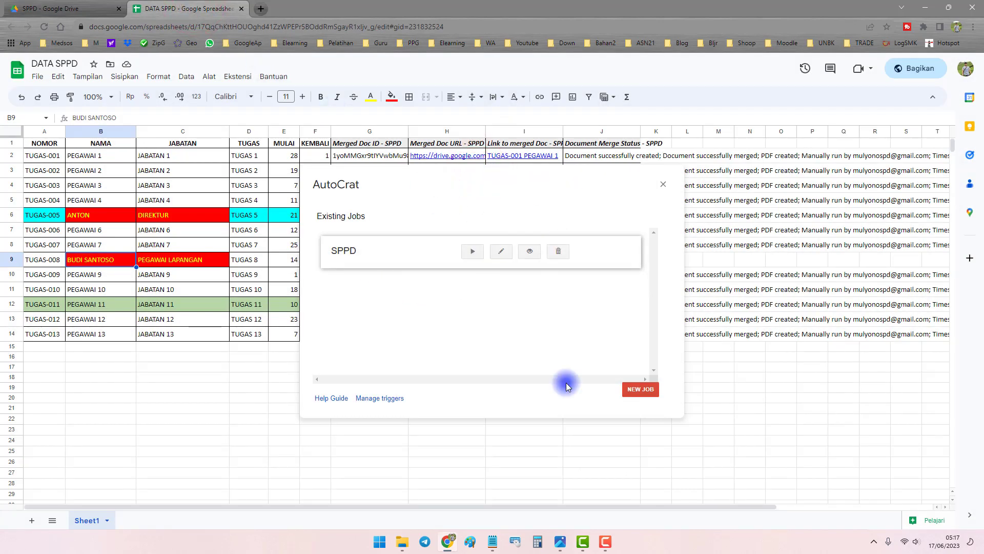
# Step: Run the existing SPPD job in Autocrat to merge the cleared TUGAS-008 row
pyautogui.hscroll(3, 947, 513)
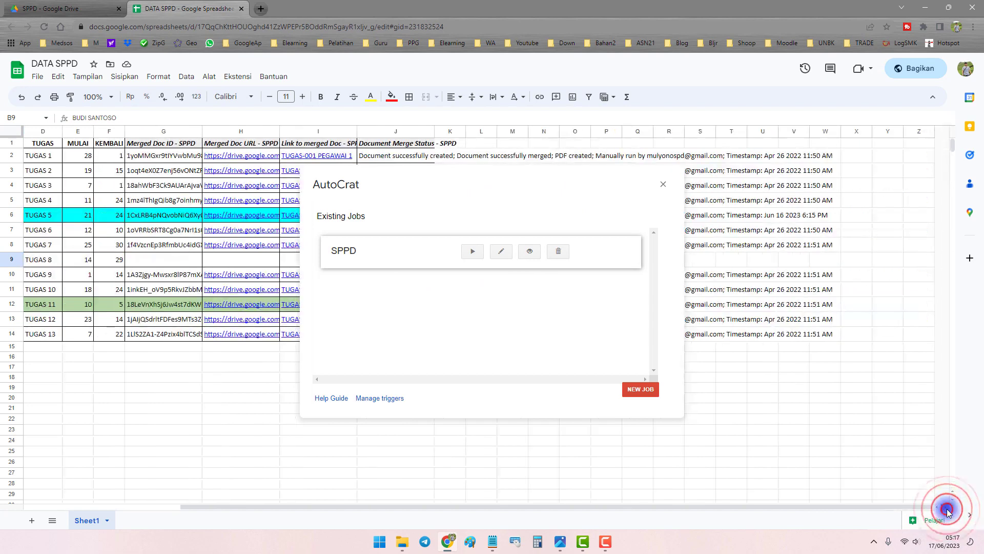
pyautogui.click(472, 253)
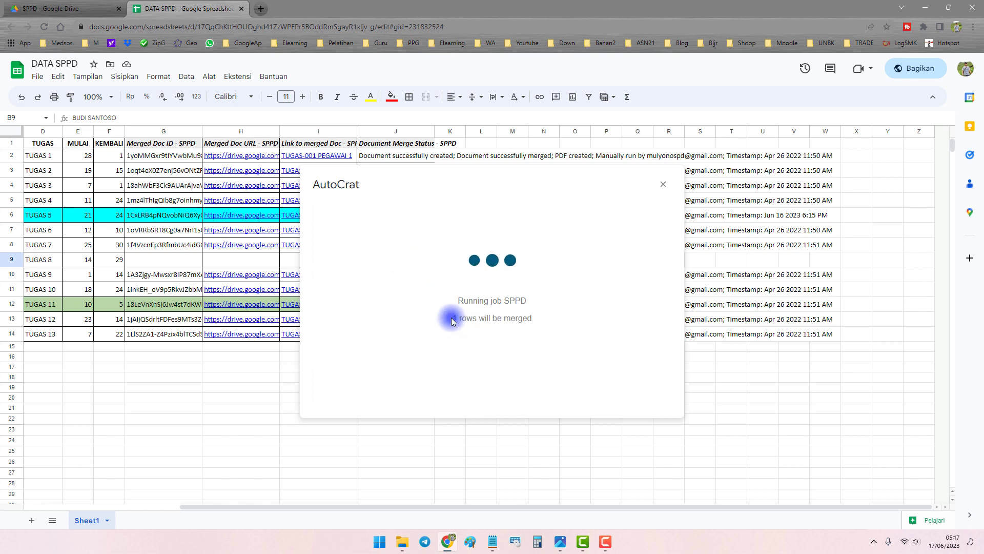
pyautogui.moveTo(451, 320); pyautogui.dragTo(542, 319)
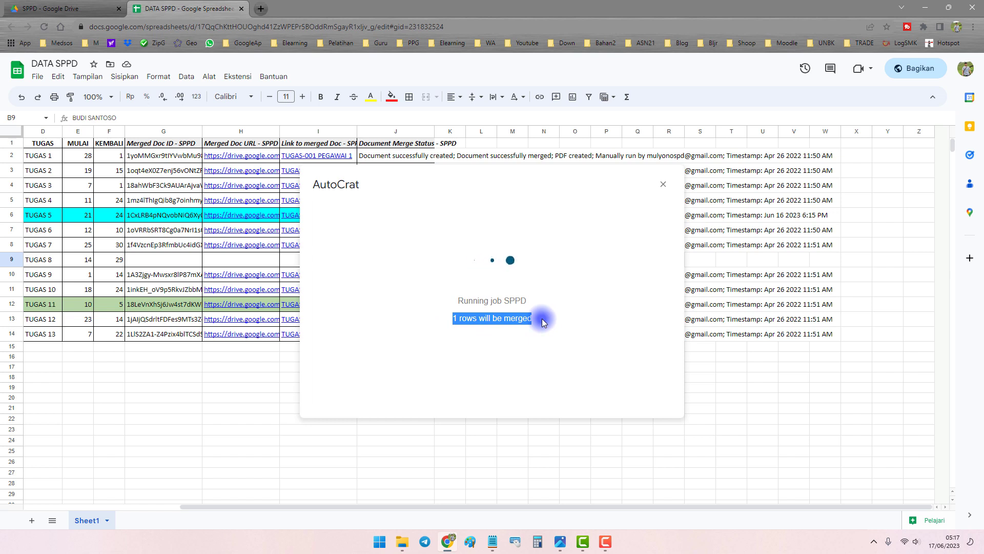
pyautogui.click(460, 300)
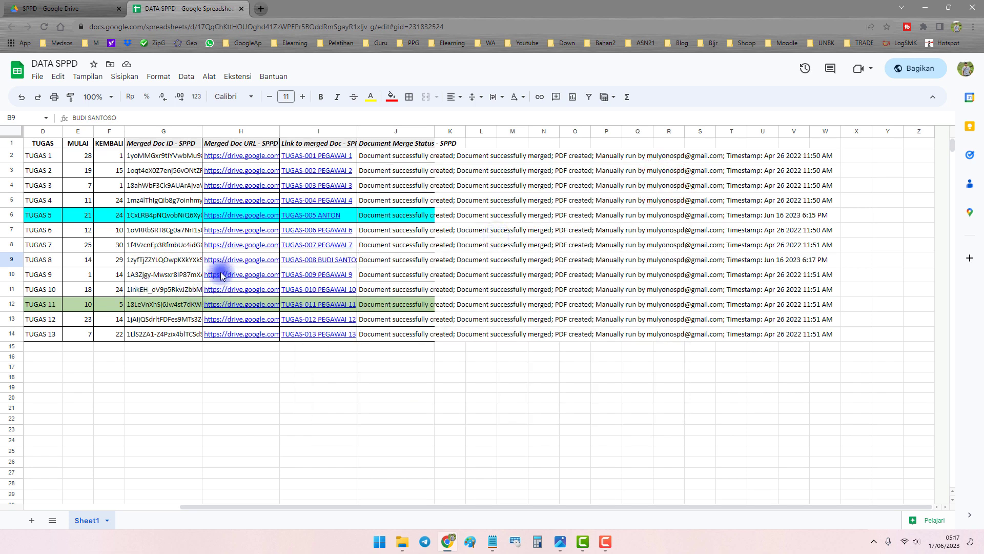
# Step: Review the new merge data in G9:J9, and open the new TUGAS-008 PDF in the SPPD Drive folder to check its job title
pyautogui.moveTo(187, 260); pyautogui.dragTo(592, 260)
pyautogui.click(77, 9)
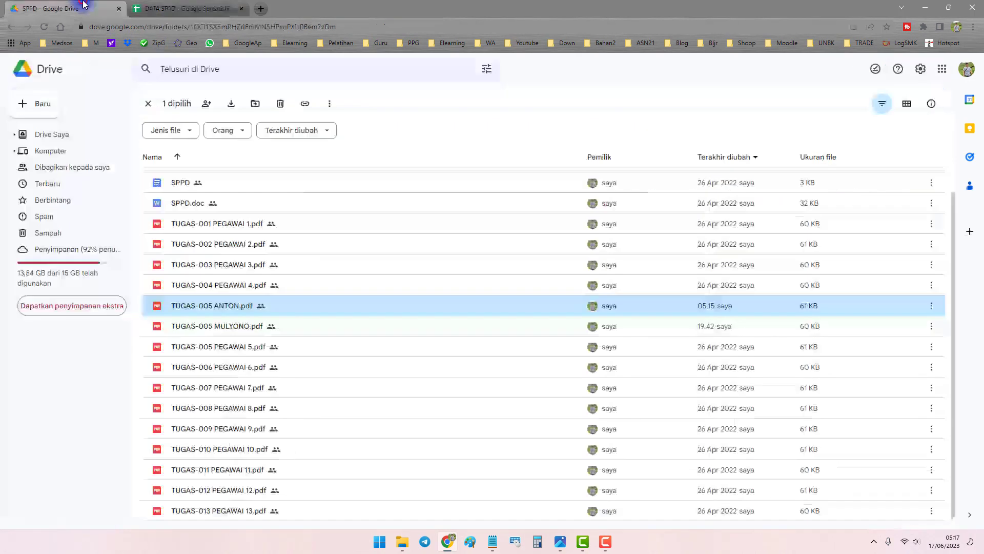
pyautogui.click(272, 405)
pyautogui.scroll(-1, 297, 405)
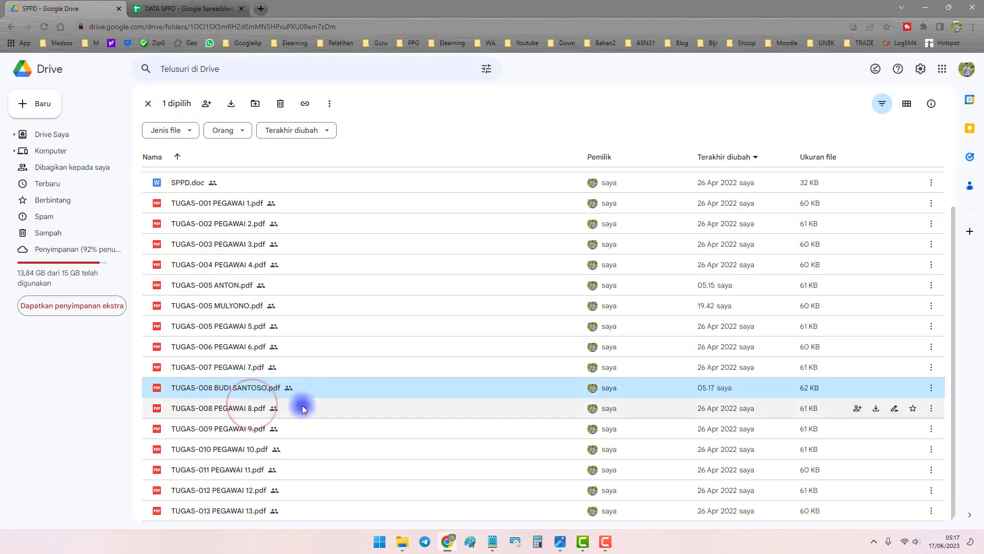
pyautogui.doubleClick(320, 387)
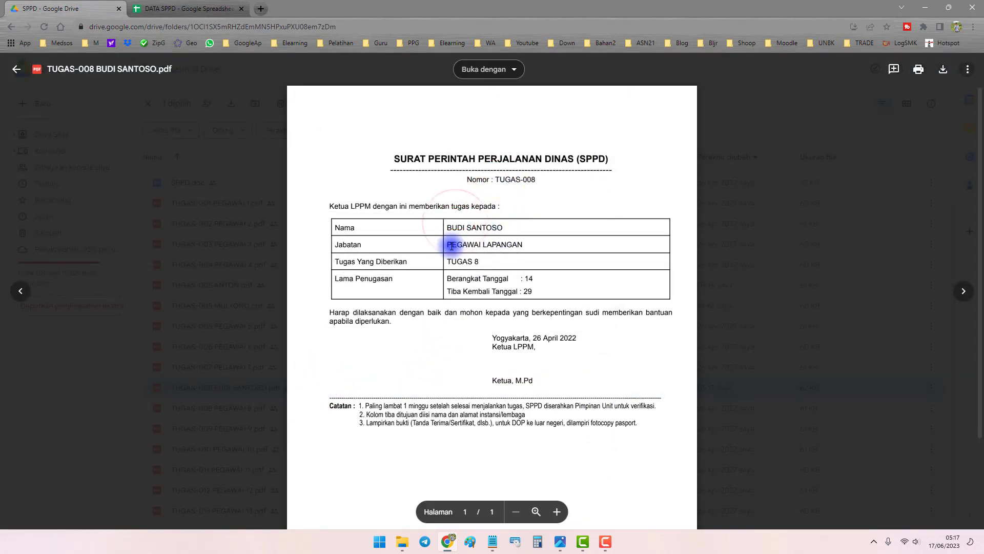
pyautogui.moveTo(444, 244); pyautogui.dragTo(524, 245)
pyautogui.click(764, 264)
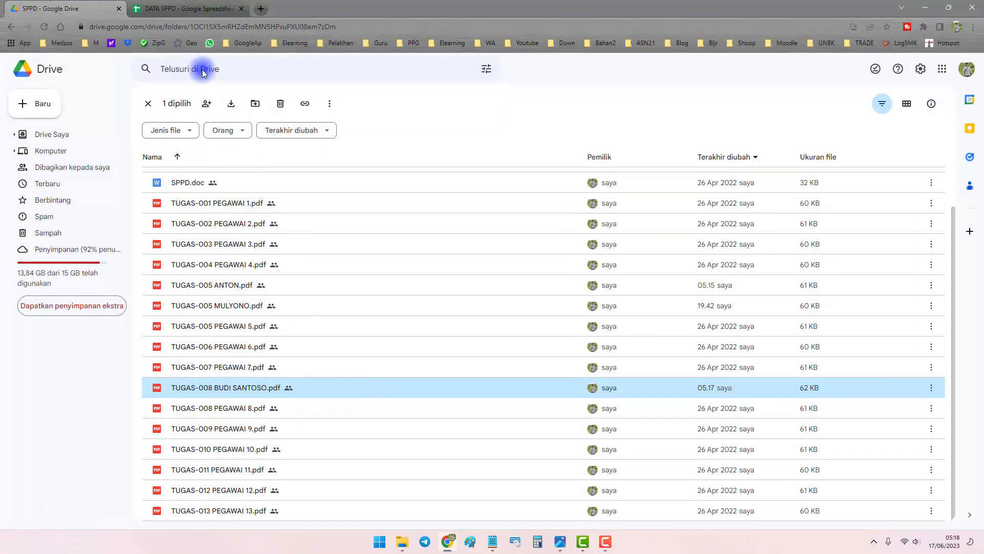
# Step: Return to DATA SPPD and review the employee records in A2:F14, including the edited TUGAS-008 record
pyautogui.click(188, 8)
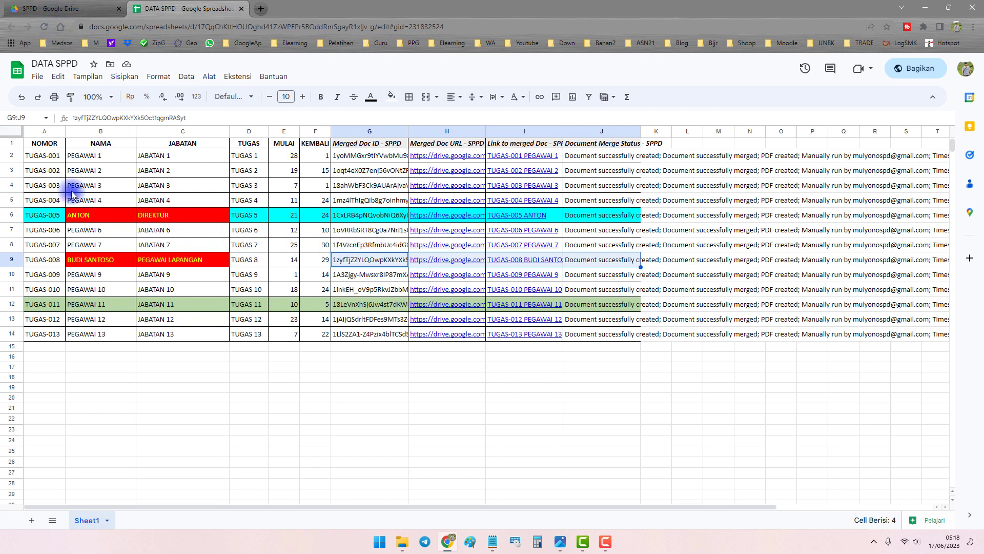
pyautogui.moveTo(40, 154); pyautogui.dragTo(310, 337)
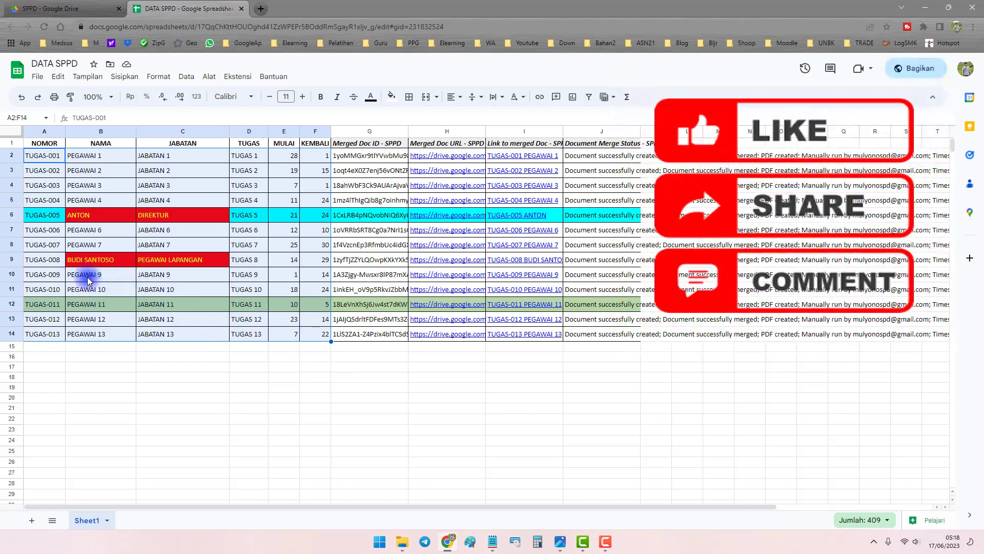
pyautogui.click(78, 276)
pyautogui.click(42, 260)
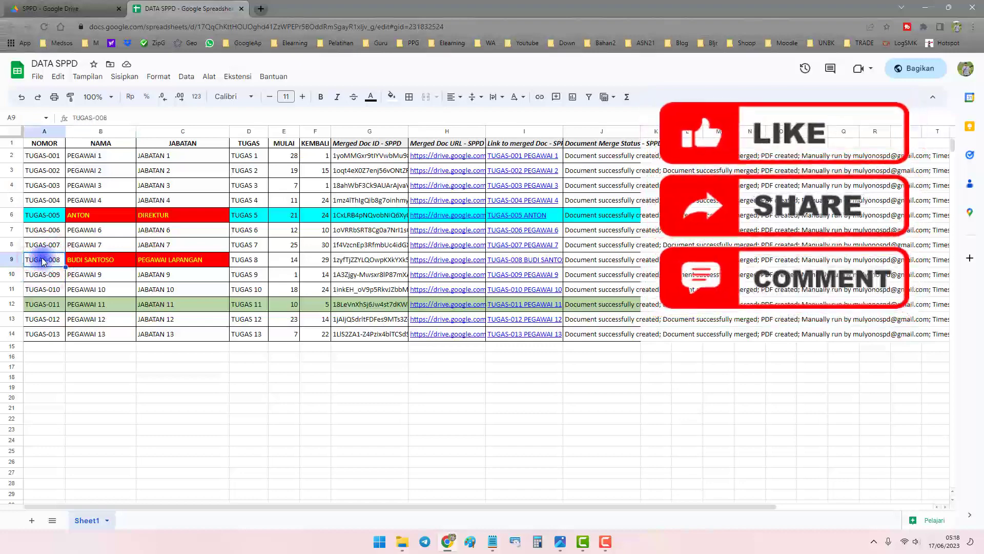